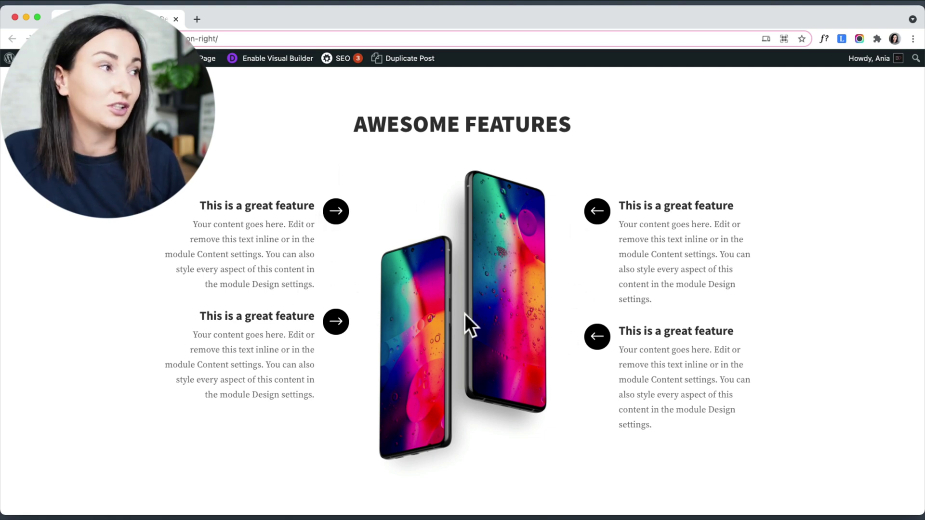
Step: Scroll down the page toward the Awesome Features section
scroll(465, 314, "down", 10)
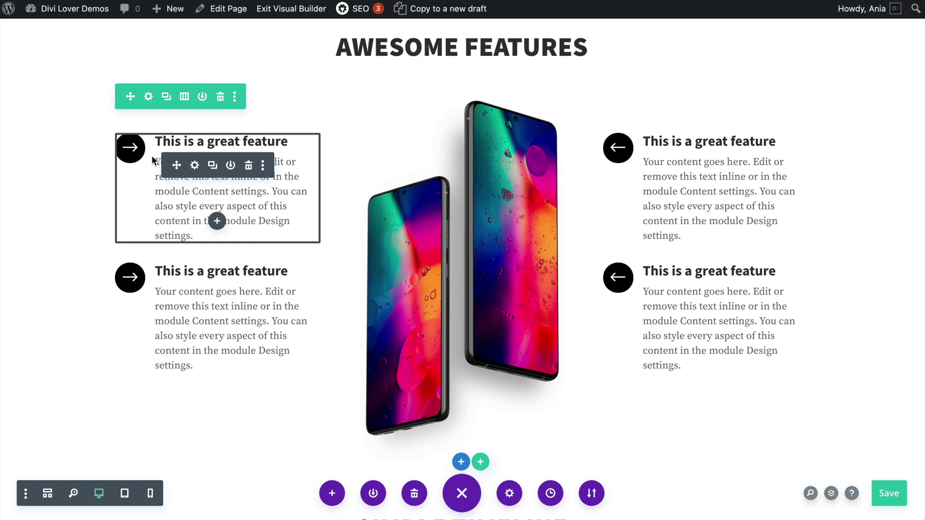
left_click(194, 166)
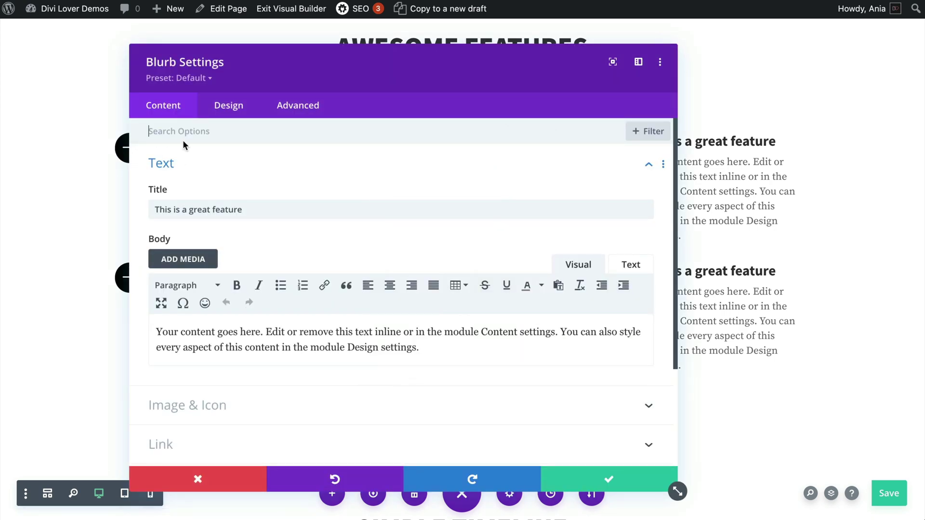
left_click(286, 111)
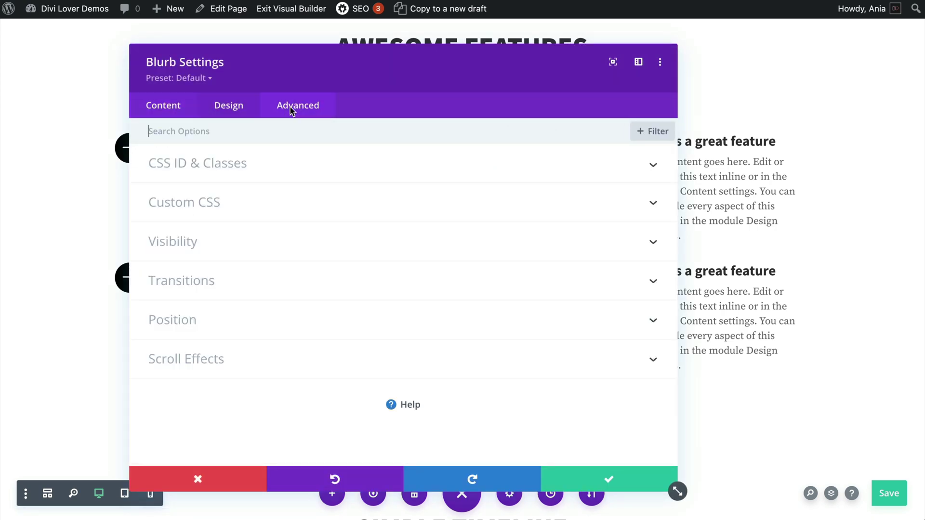
left_click(203, 168)
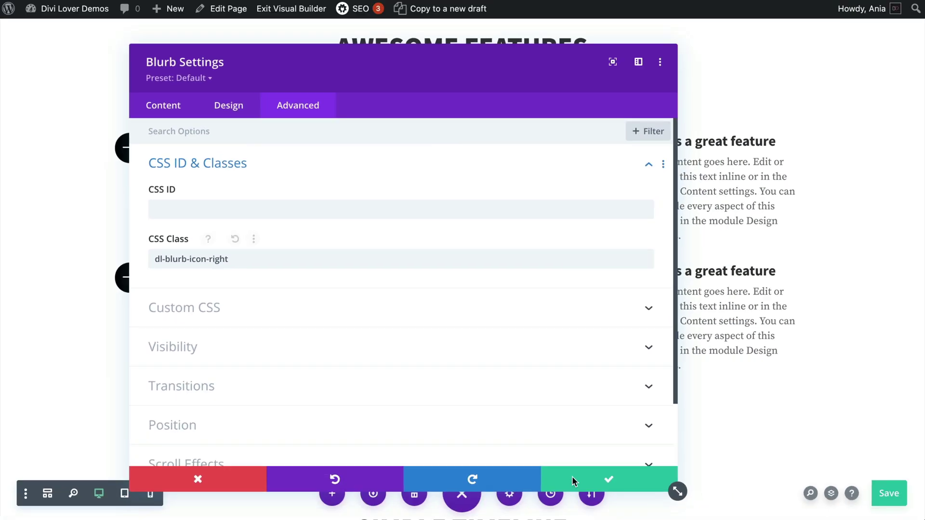
left_click(212, 479)
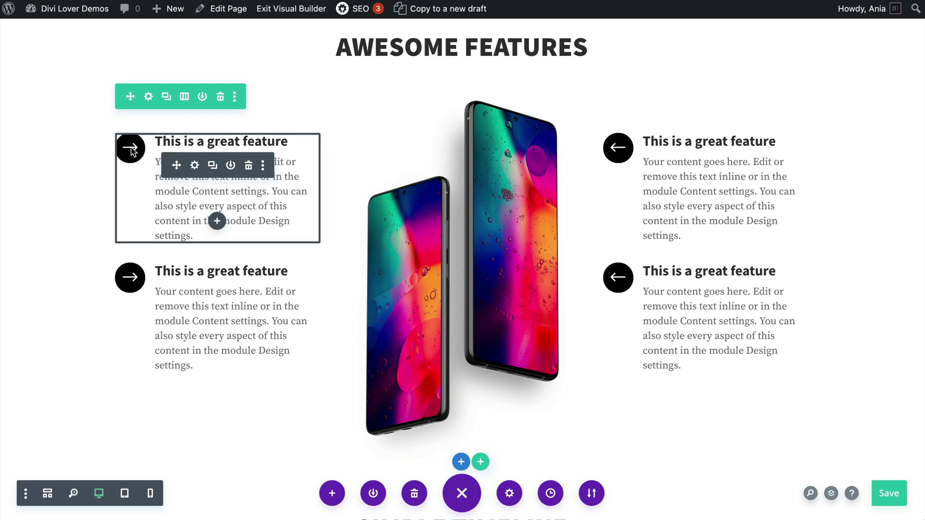
Step: Scroll to the timeline and open the first column's Design > Border options
scroll(192, 302, "down", 7)
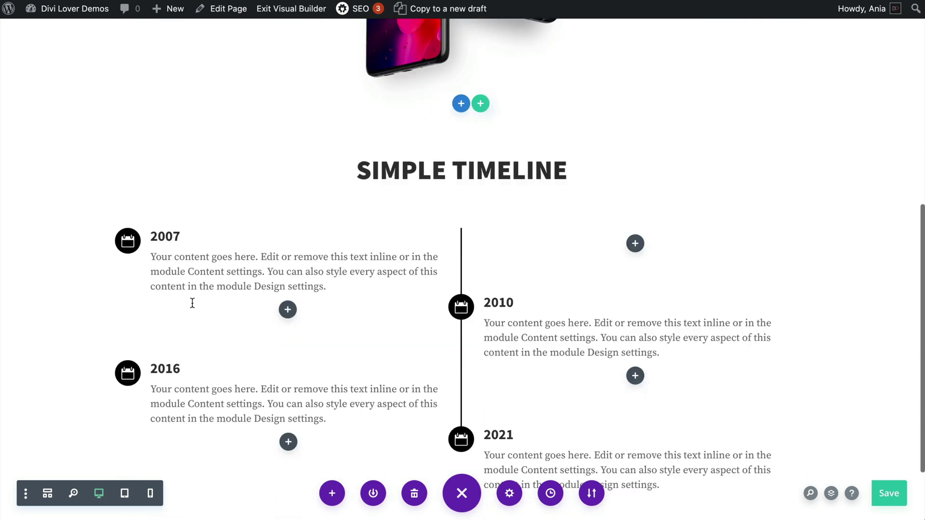
scroll(192, 302, "down", 2)
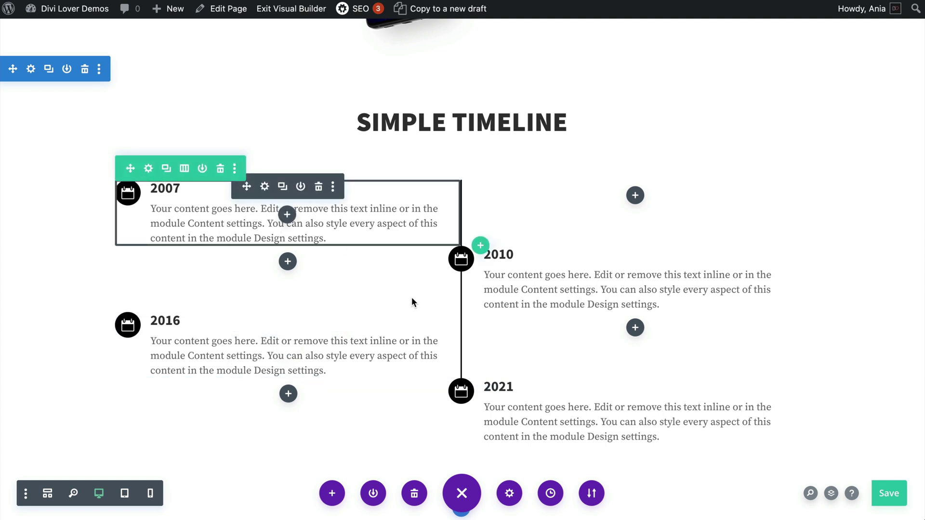
left_click(460, 213)
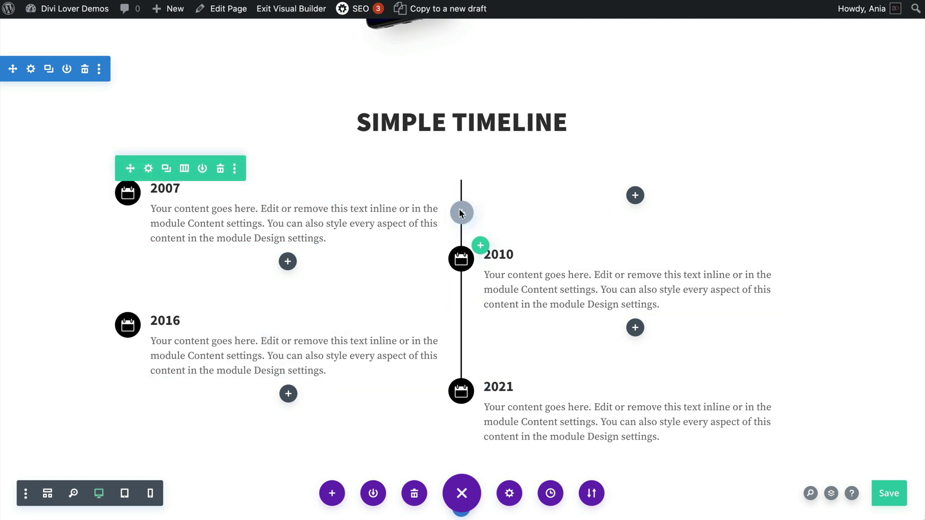
left_click_drag(459, 213, 463, 190)
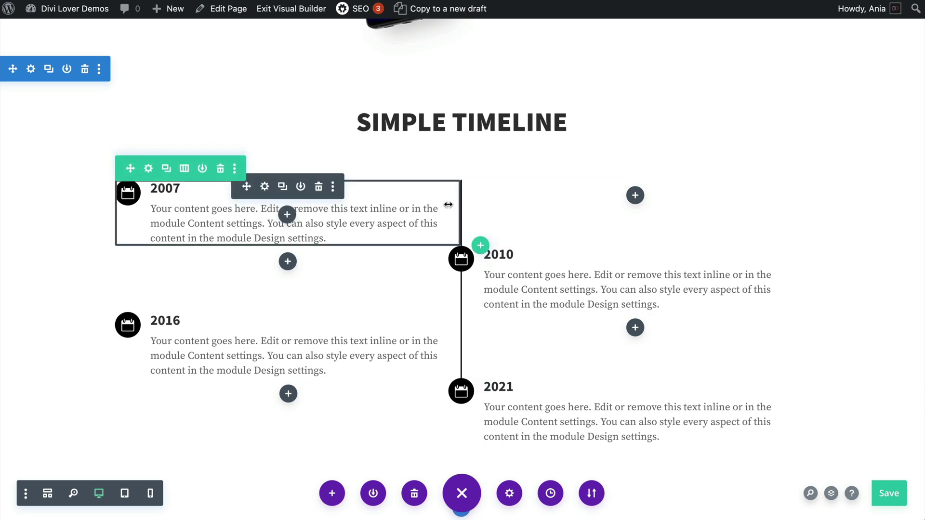
left_click(148, 170)
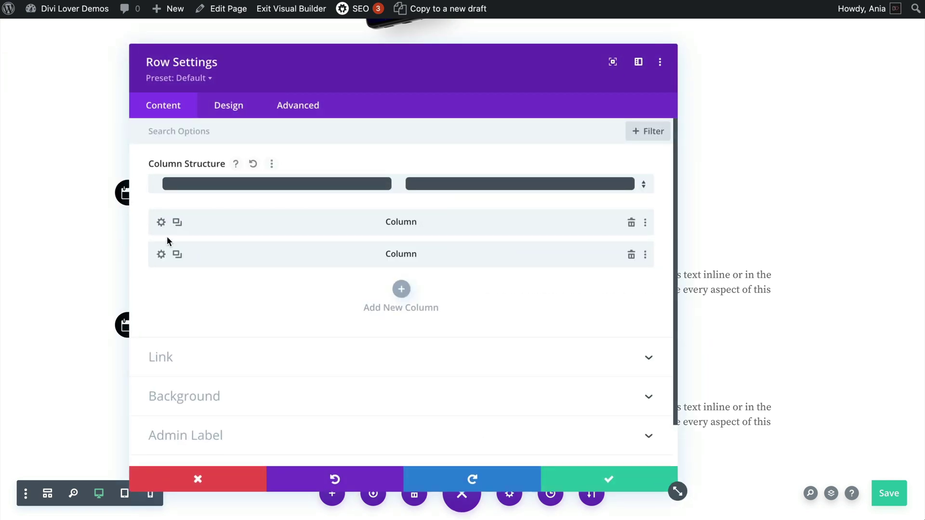
left_click(161, 221)
left_click(232, 107)
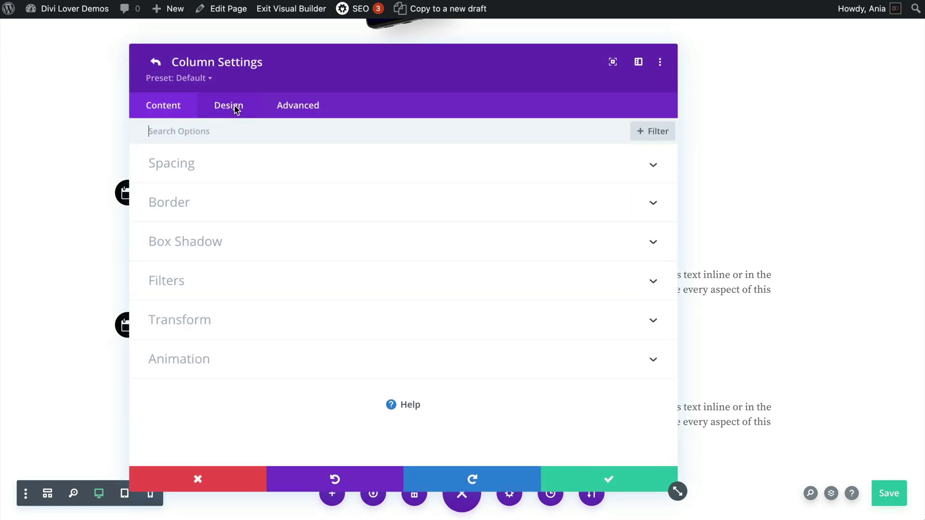
left_click(190, 201)
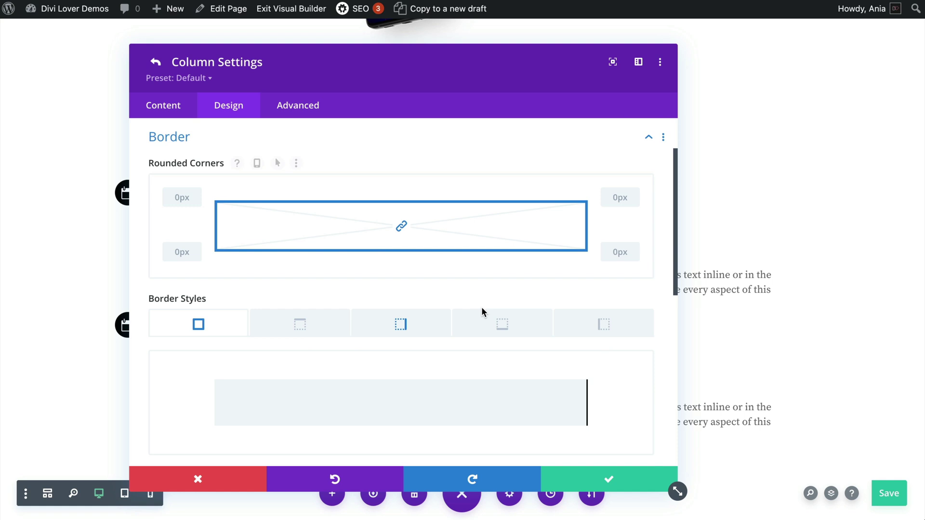
Step: Check the first column's right border width: 2px on desktop, 0px on tablet
left_click(404, 325)
scroll(405, 325, "down", 5)
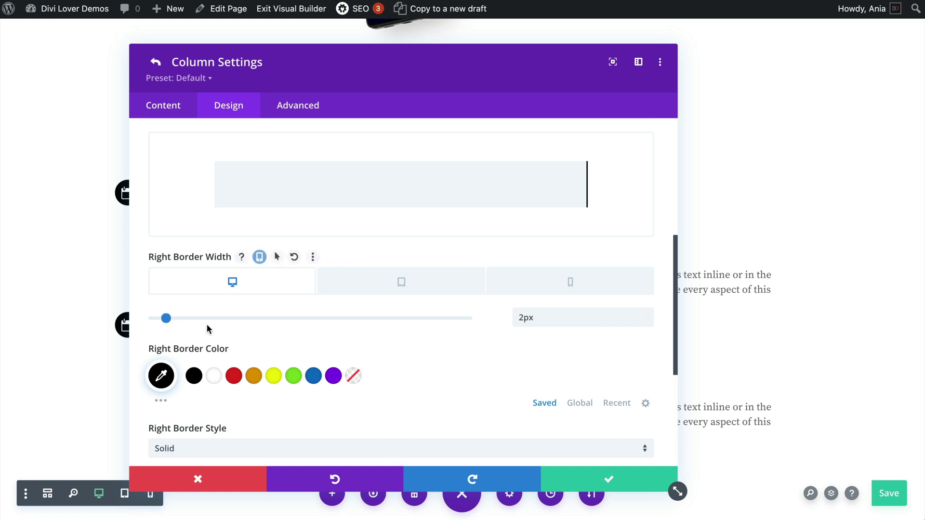
left_click(458, 284)
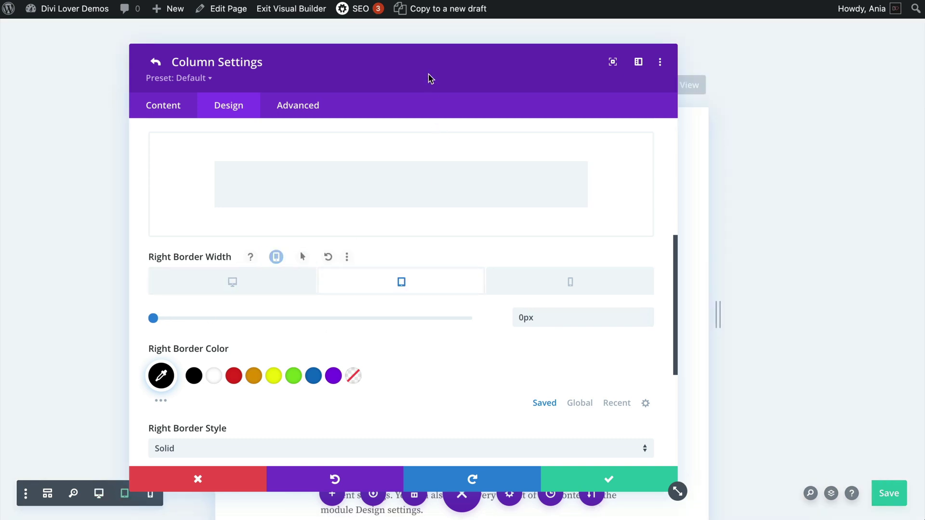
left_click_drag(427, 76, 205, 115)
scroll(529, 240, "down", 6)
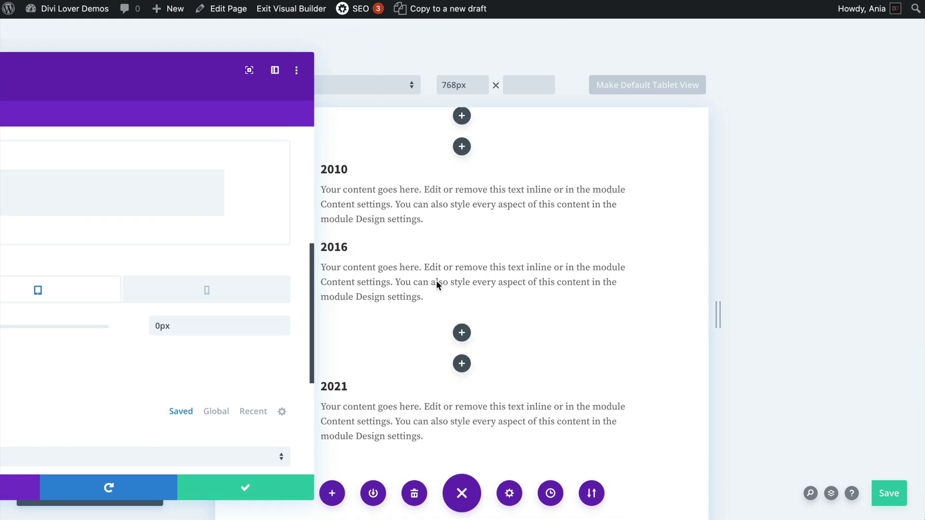
left_click_drag(136, 65, 422, 50)
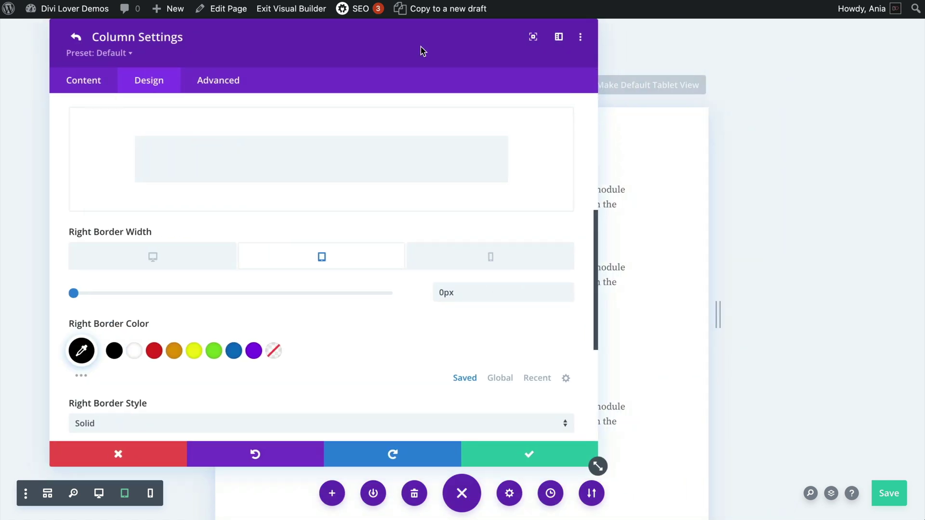
left_click(166, 254)
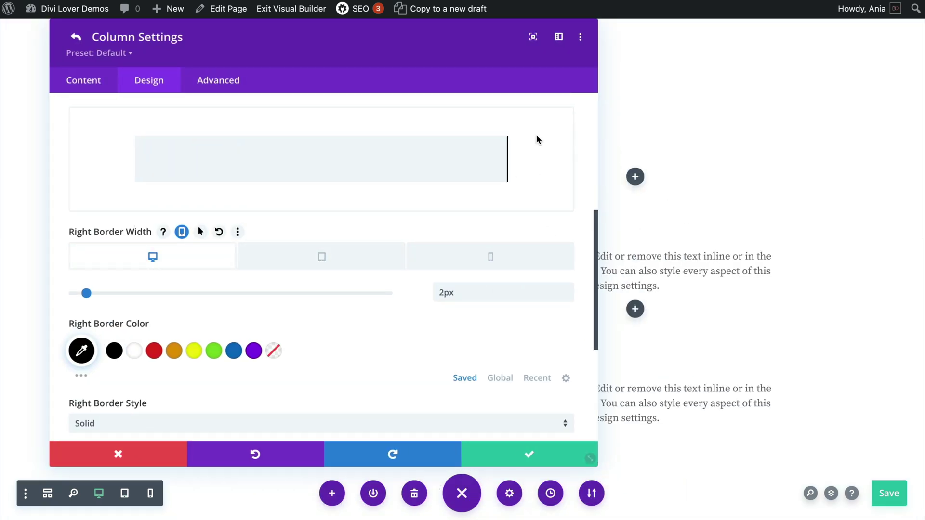
left_click_drag(473, 41, 519, 52)
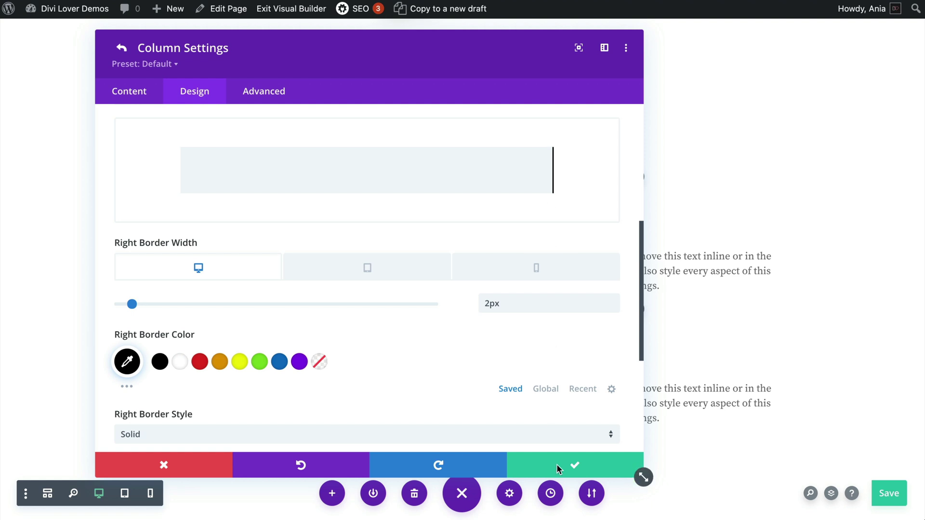
scroll(353, 211, "up", 3)
Step: Review the row's Sizing (gutter width 1, equalized column heights) and close the row settings
left_click(120, 49)
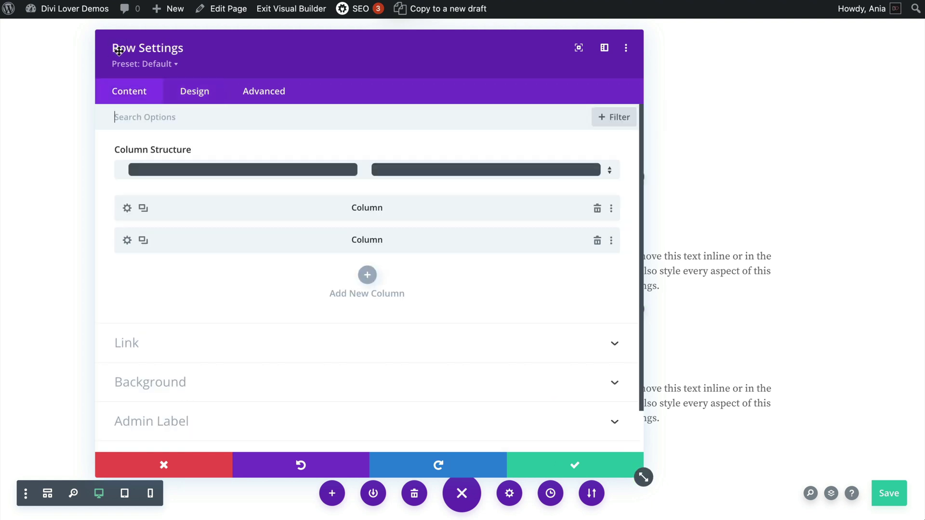
left_click(207, 99)
left_click(162, 145)
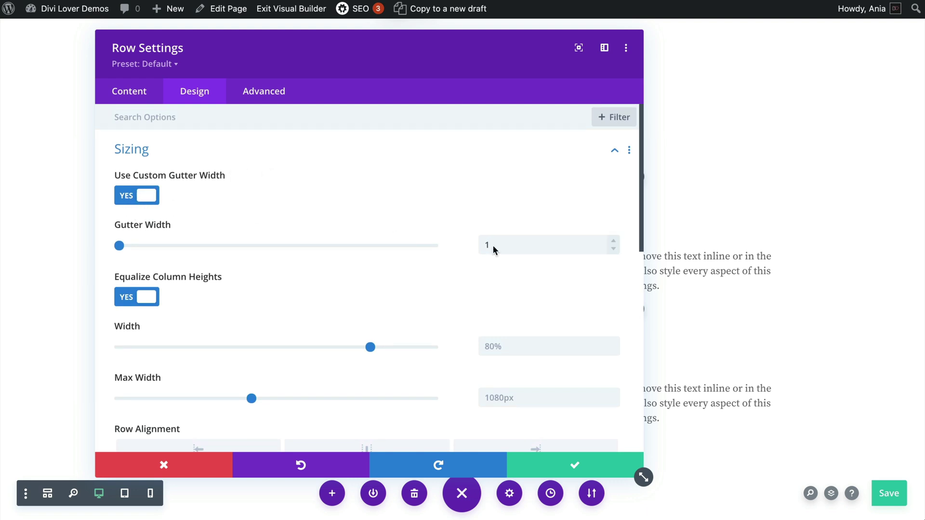
left_click_drag(506, 56, 258, 59)
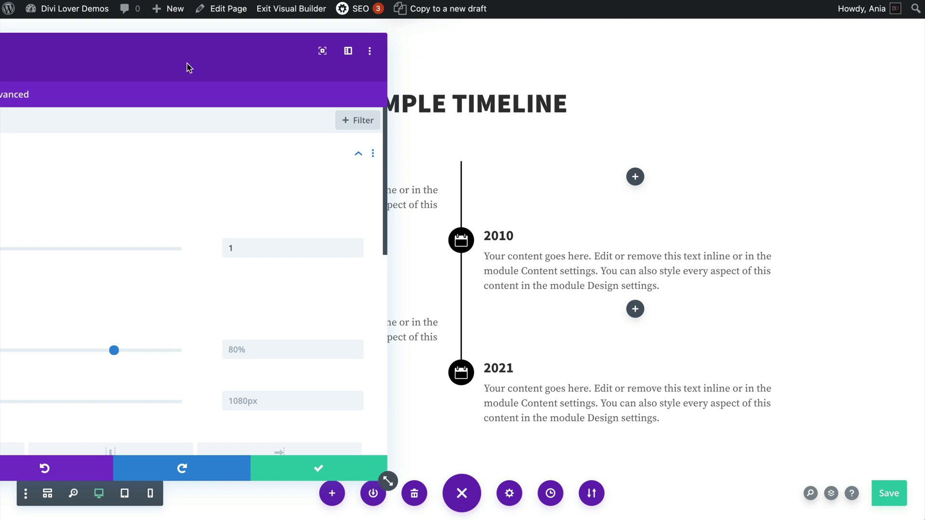
left_click_drag(186, 66, 439, 81)
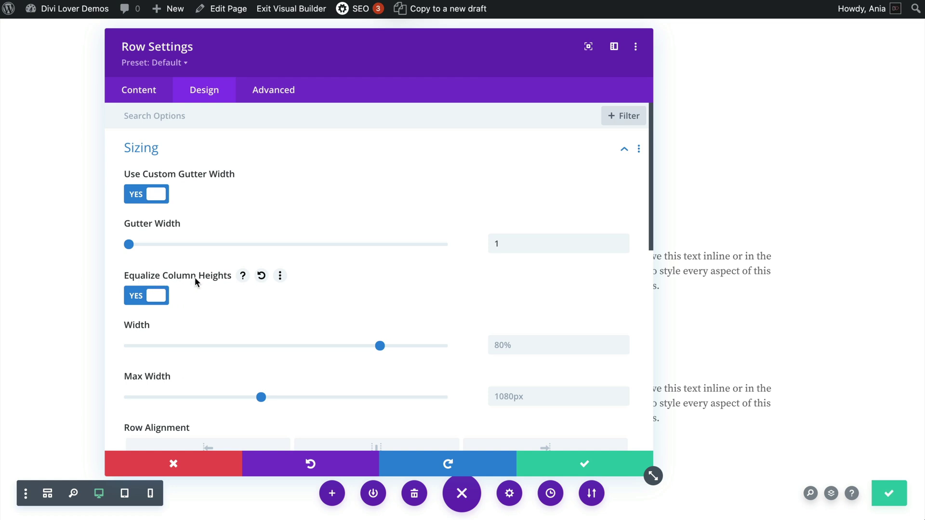
left_click(560, 458)
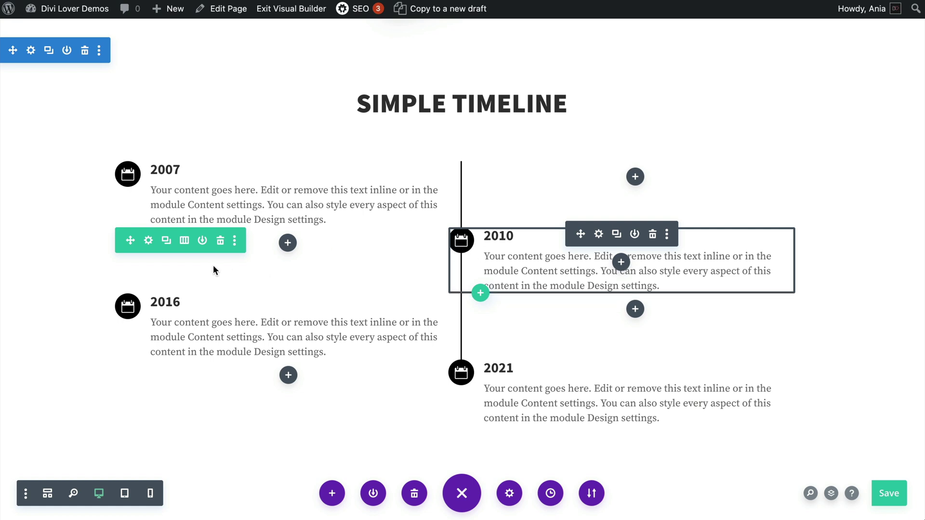
left_click_drag(237, 266, 300, 256)
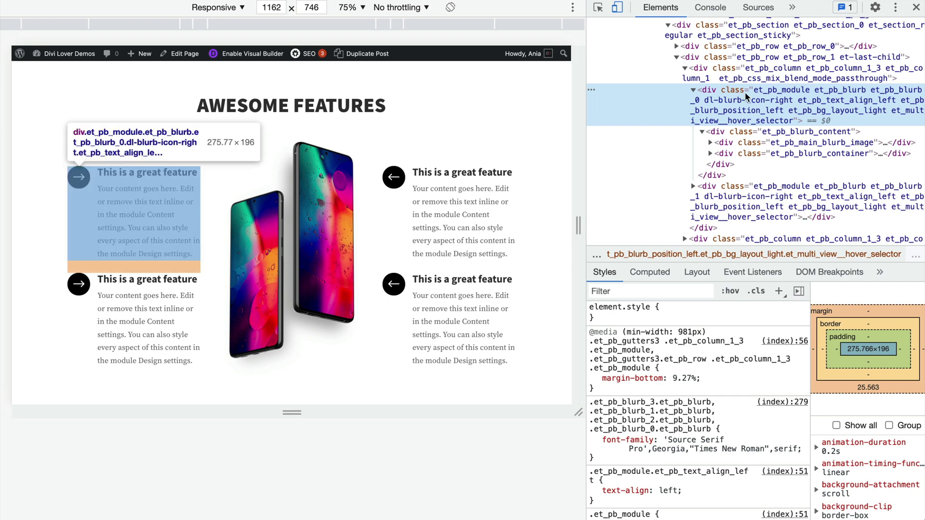
Step: Select the first blurb's column, module, image, container and et_pb_blurb_content elements in Elements
left_click(752, 73)
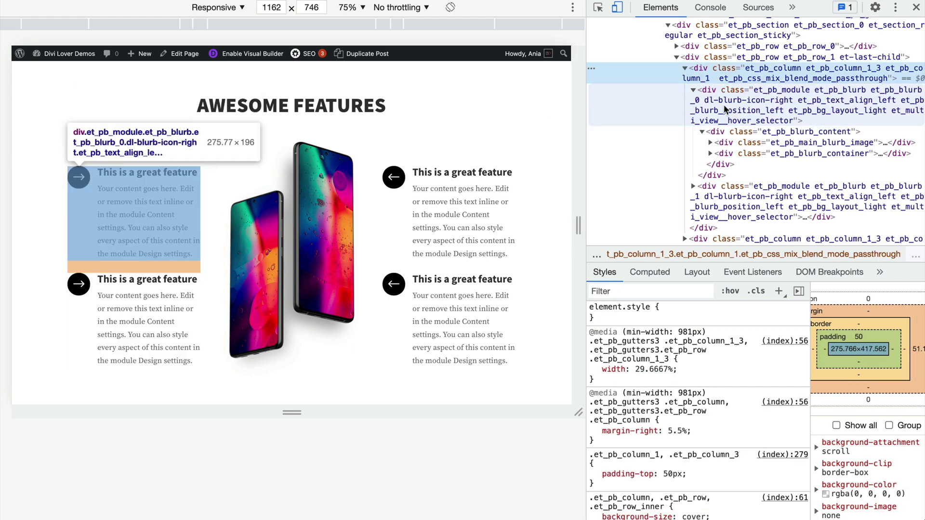
left_click(597, 8)
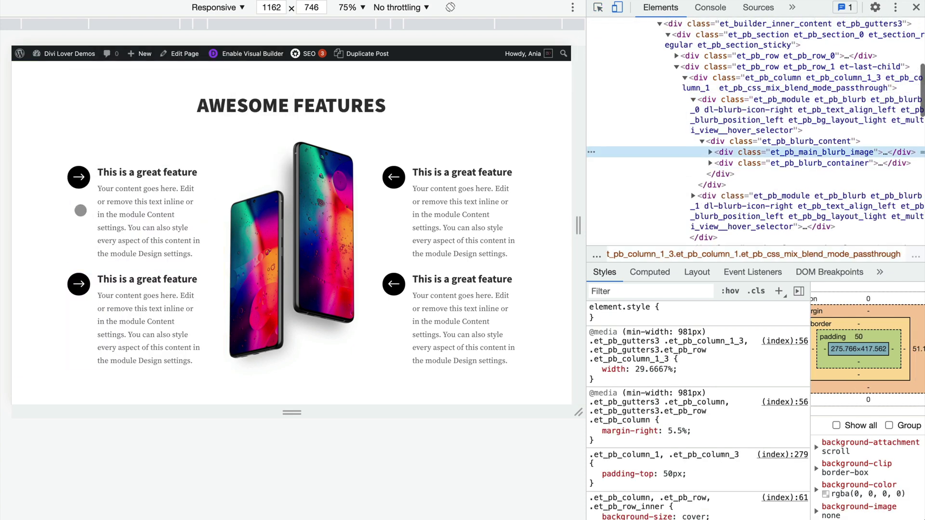
left_click(689, 152)
left_click(707, 111)
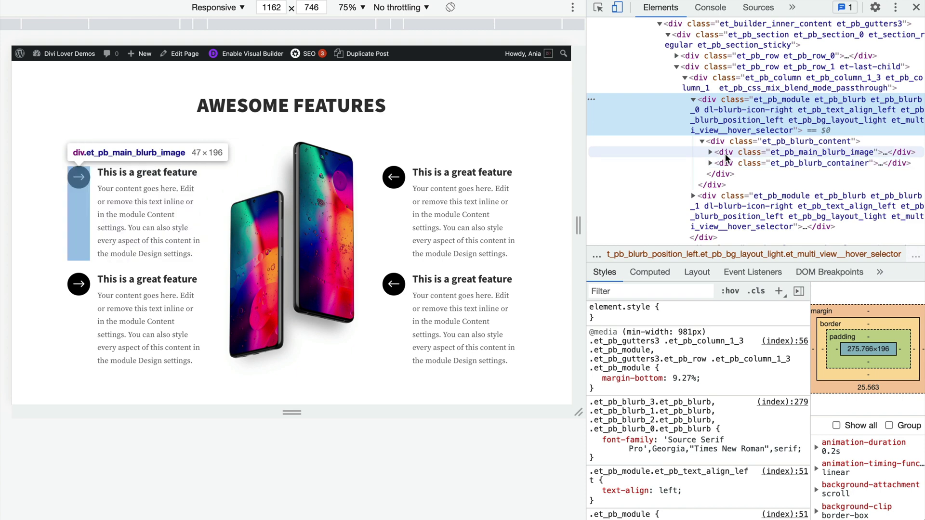
left_click(743, 154)
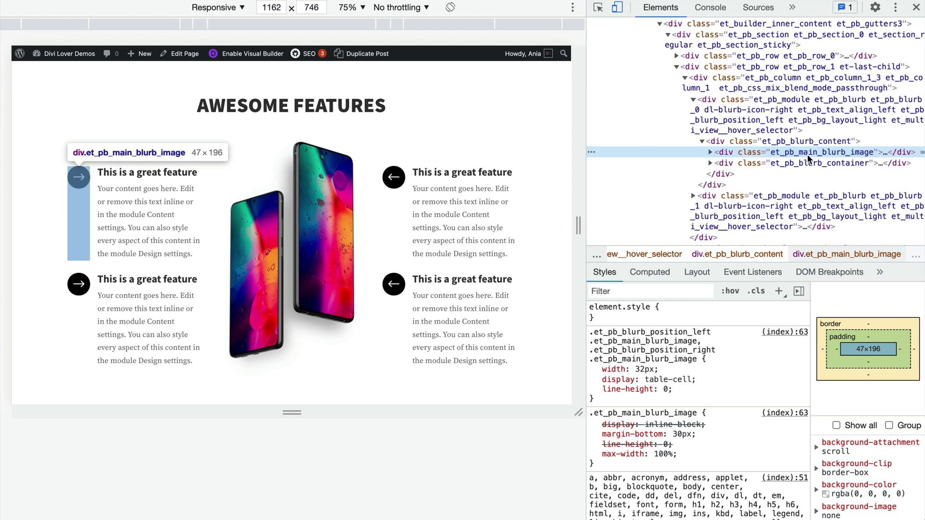
left_click(792, 164)
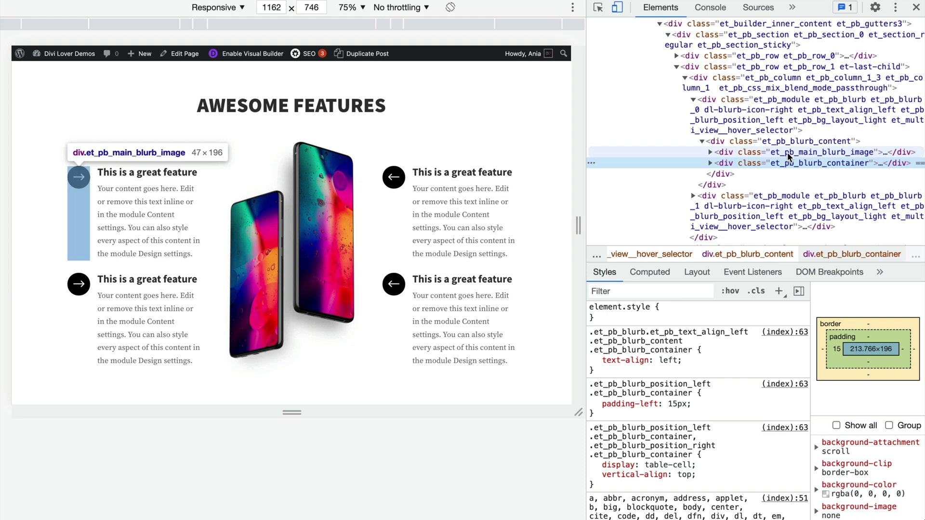
left_click(722, 144)
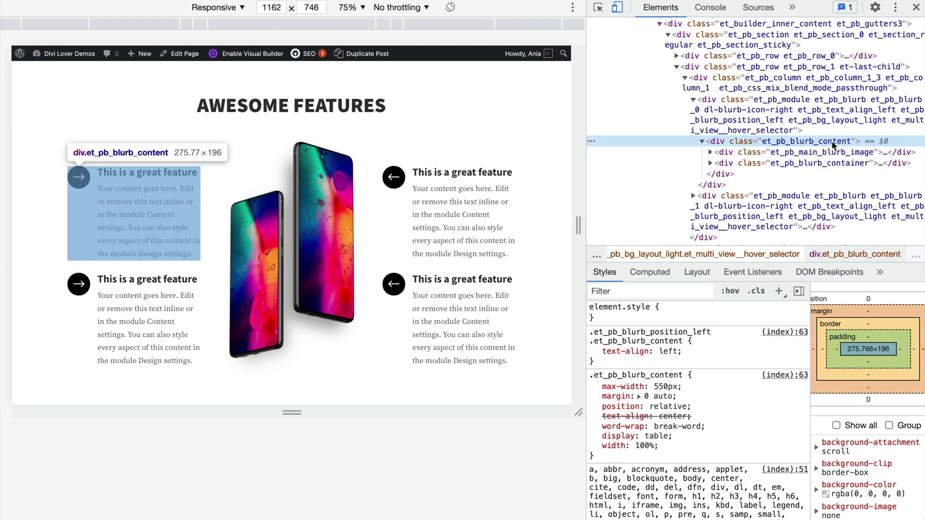
Step: Create a new style rule with selector .dl-blurb-icon-right .et_pb_blurb_content
left_click(781, 292)
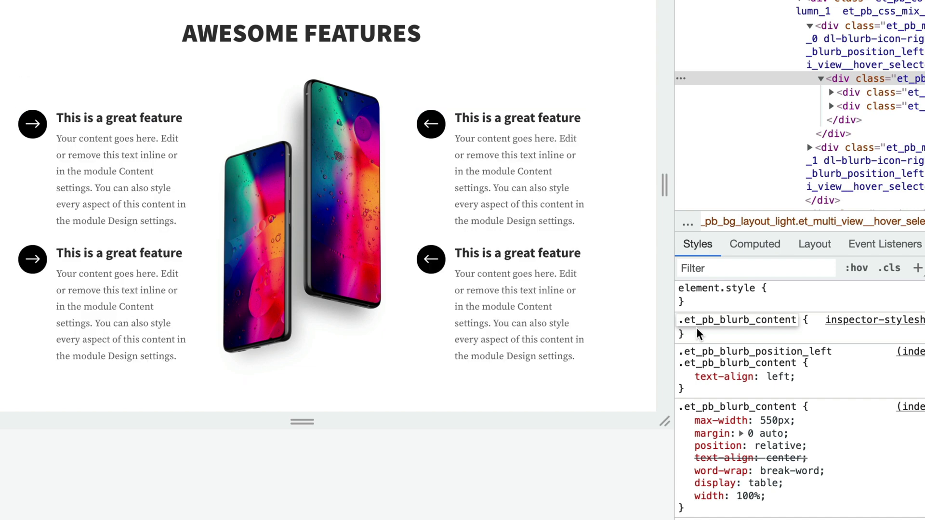
key("Home")
type(".dl-blurb")
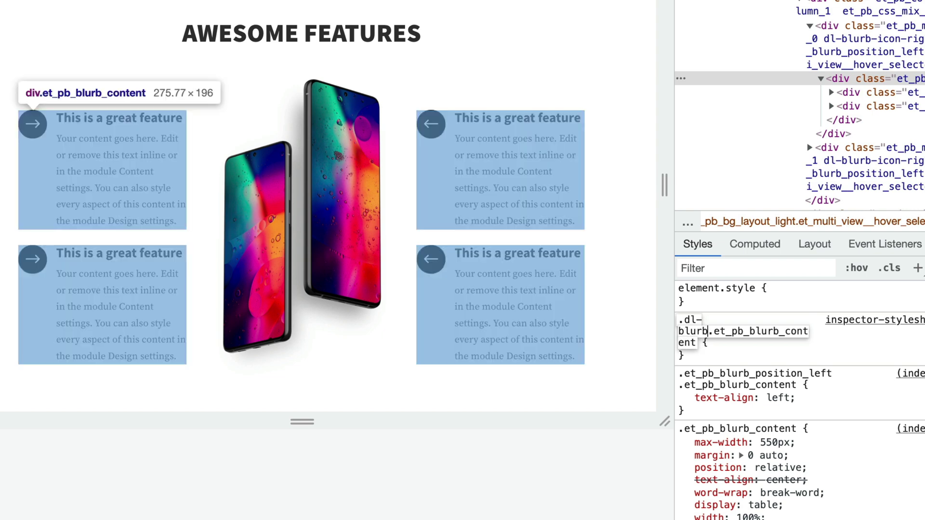
type("-icon-rig")
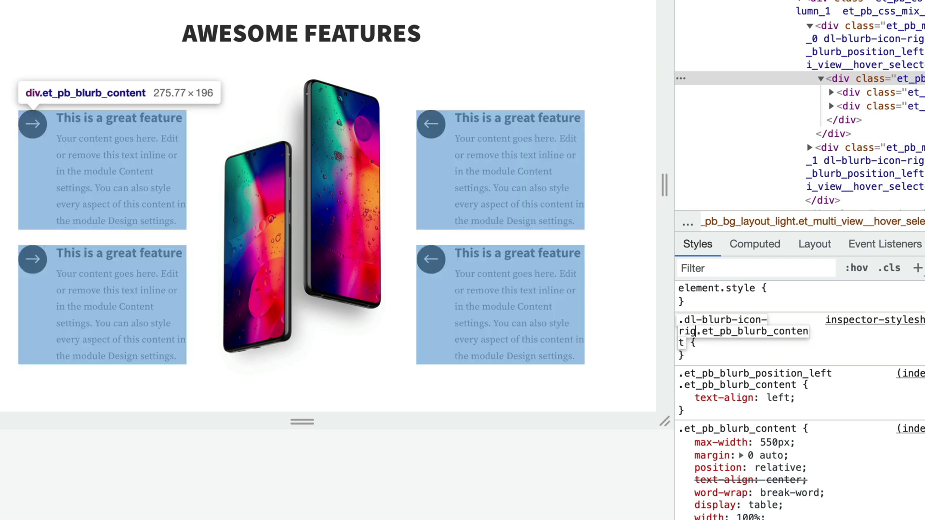
type("ht")
key("Return")
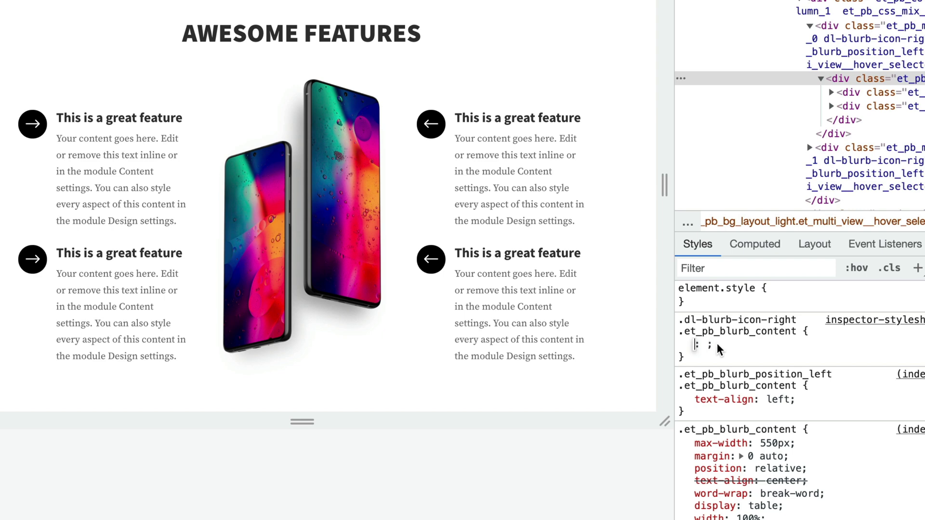
Step: Give the rule display: flex and flex-direction: row-reverse
type("di")
key("Tab")
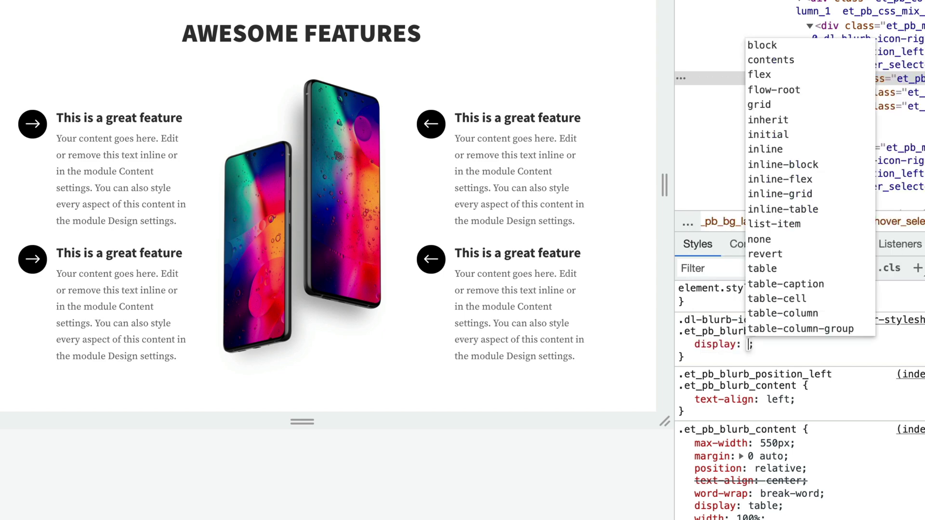
type("fle")
key("Return")
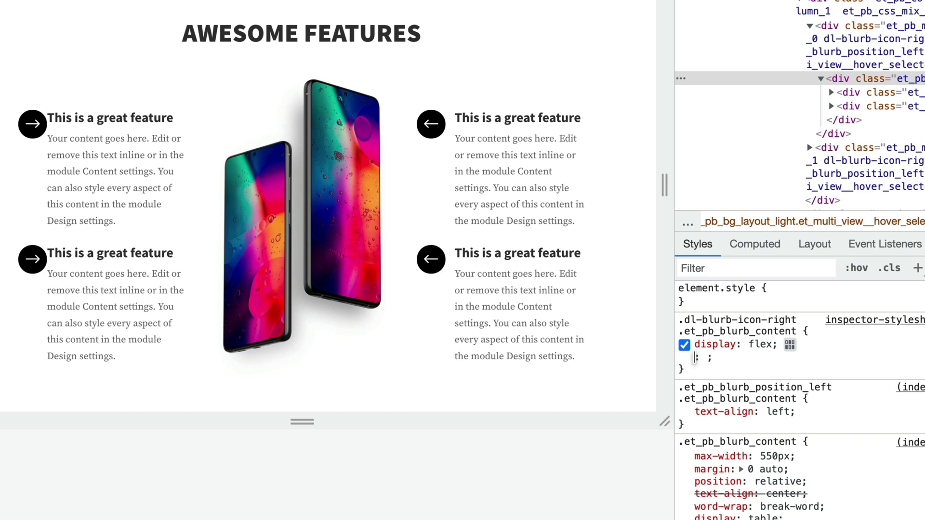
type("fle")
key("Down")
key("Down")
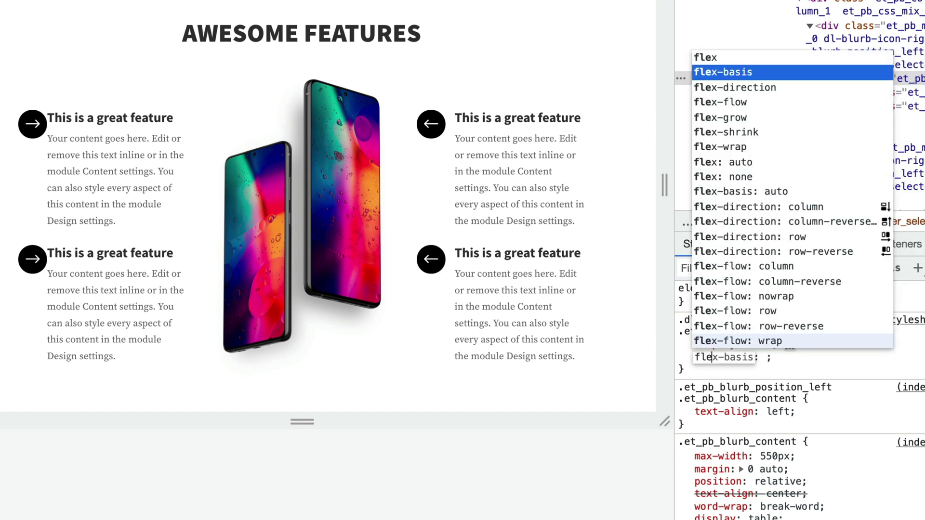
key("Tab")
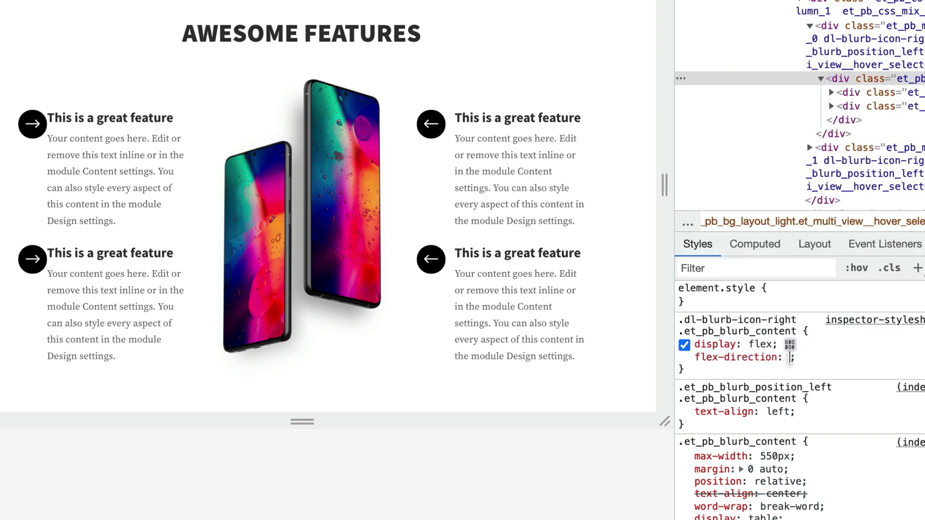
key("Down")
key("Down")
key("Down")
key("Down")
key("Down")
key("Down")
key("Down")
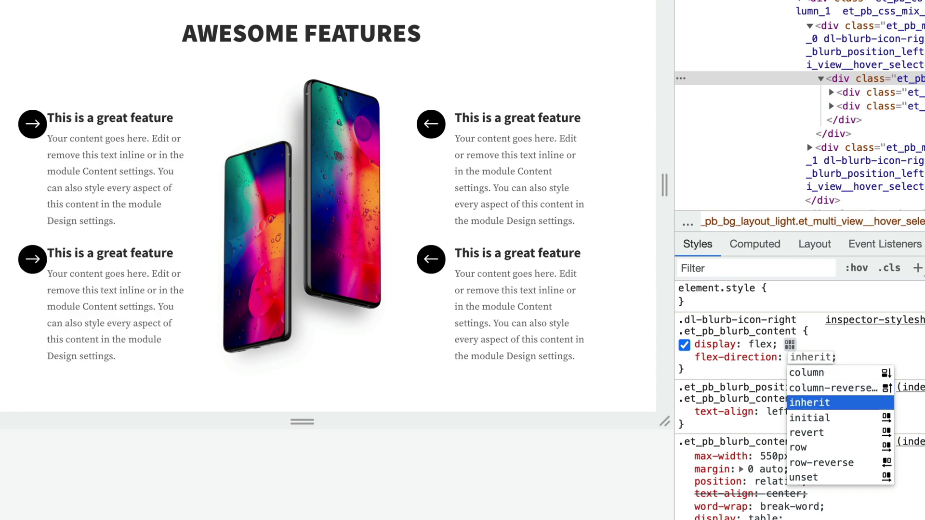
key("Return")
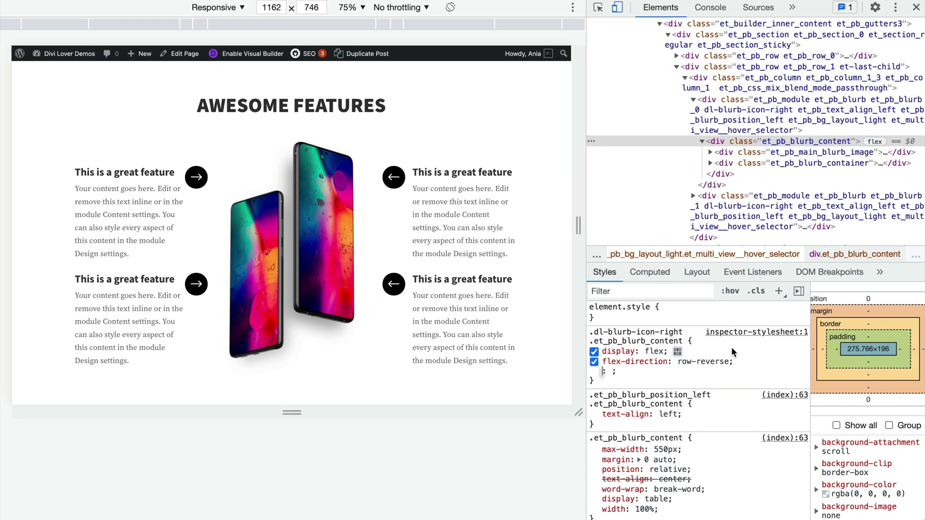
Step: Copy the flex row-reverse rule into the page's Advanced > Custom CSS and save
key("Escape")
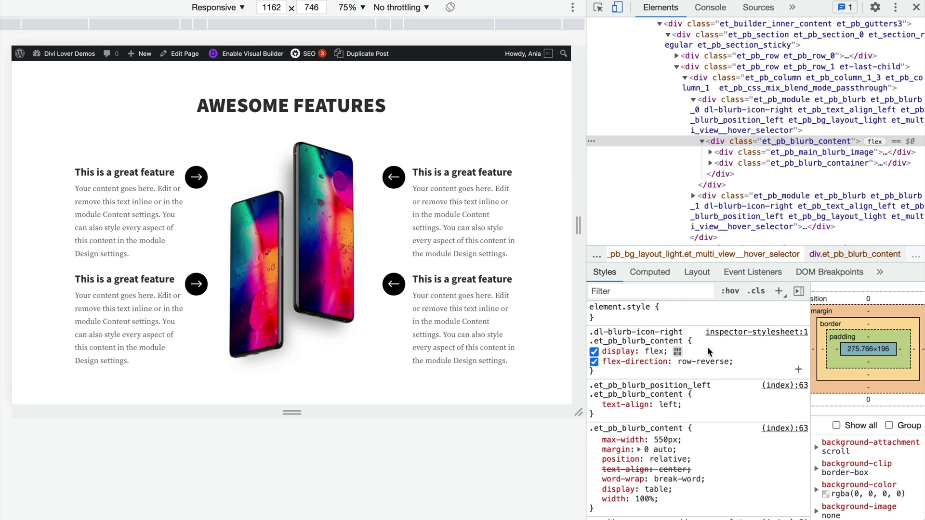
left_click_drag(592, 332, 604, 376)
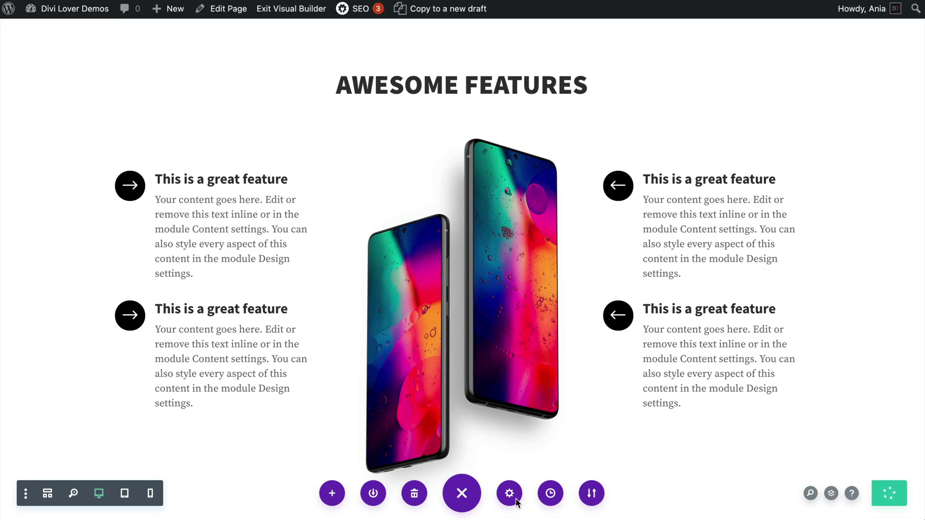
left_click(516, 501)
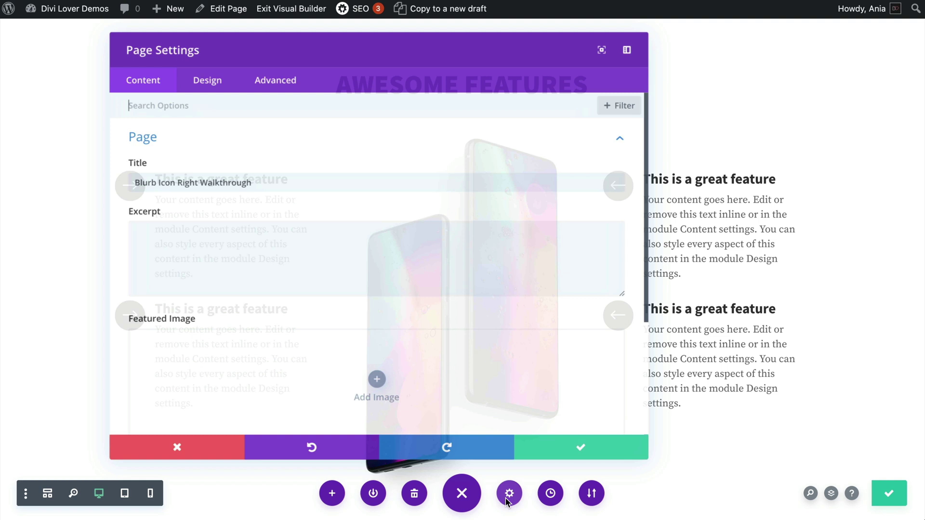
left_click(289, 79)
left_click(178, 139)
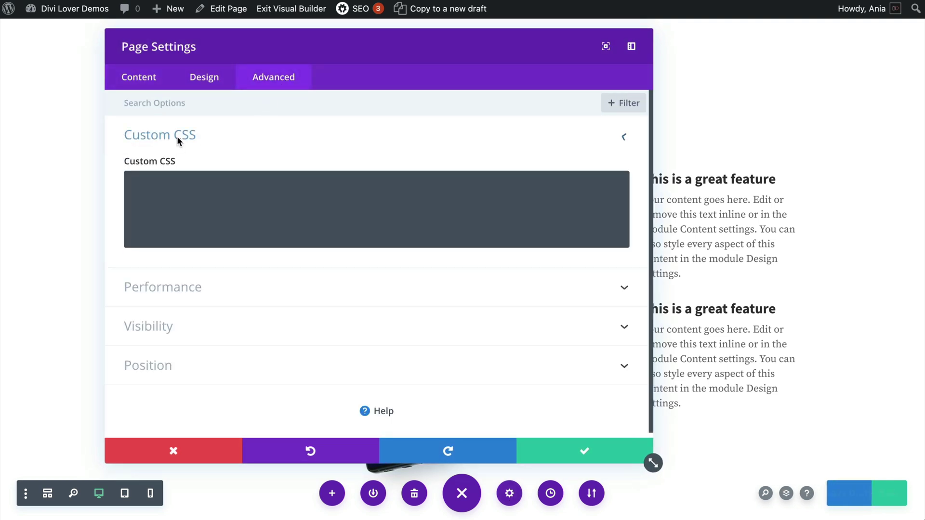
left_click(175, 223)
type(".dl-blurb-icon-right {     display: flex;     flex-direction: row-reverse; }")
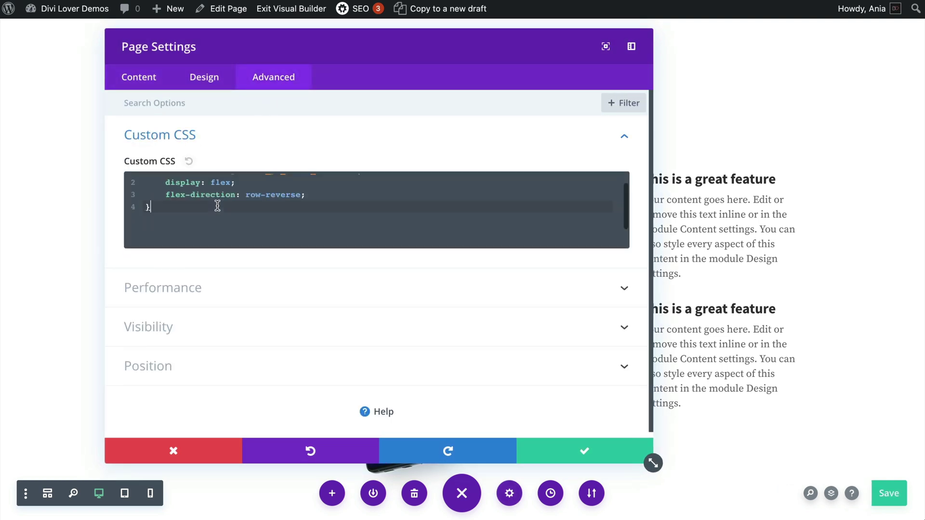
left_click(598, 449)
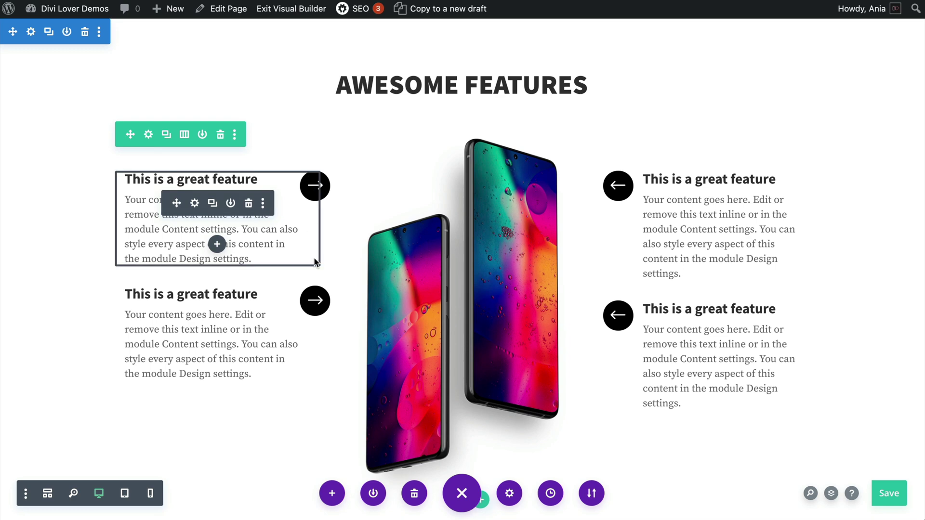
Step: Set the first left blurb's desktop text alignment to right, checking tablet and phone views
left_click(200, 205)
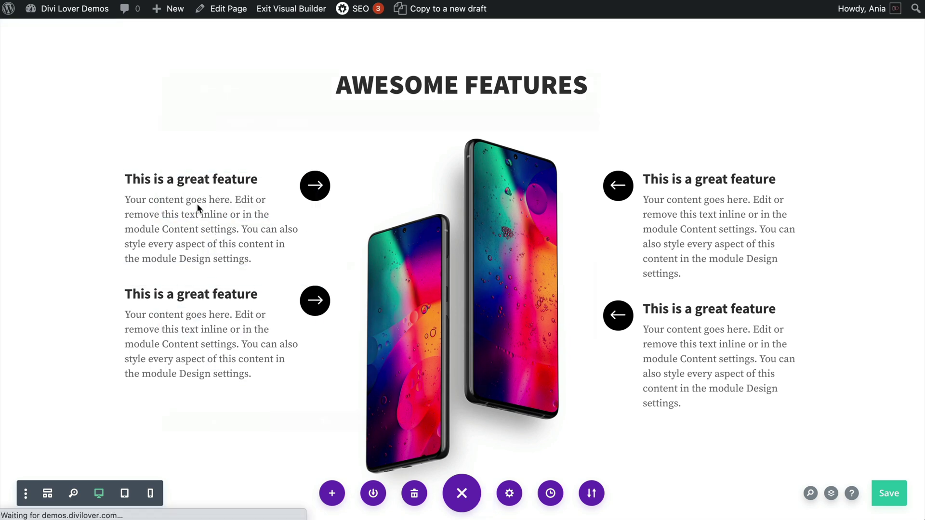
left_click_drag(336, 52, 563, 55)
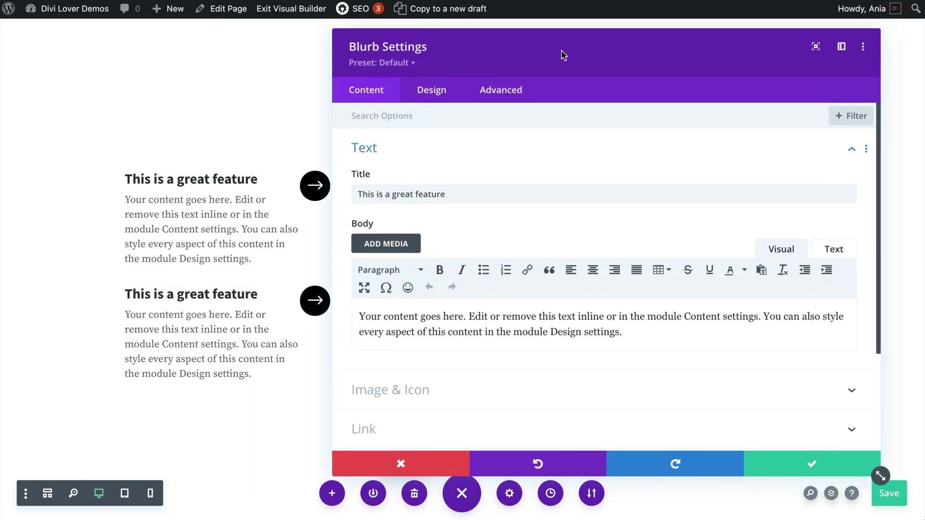
left_click(426, 99)
left_click(385, 187)
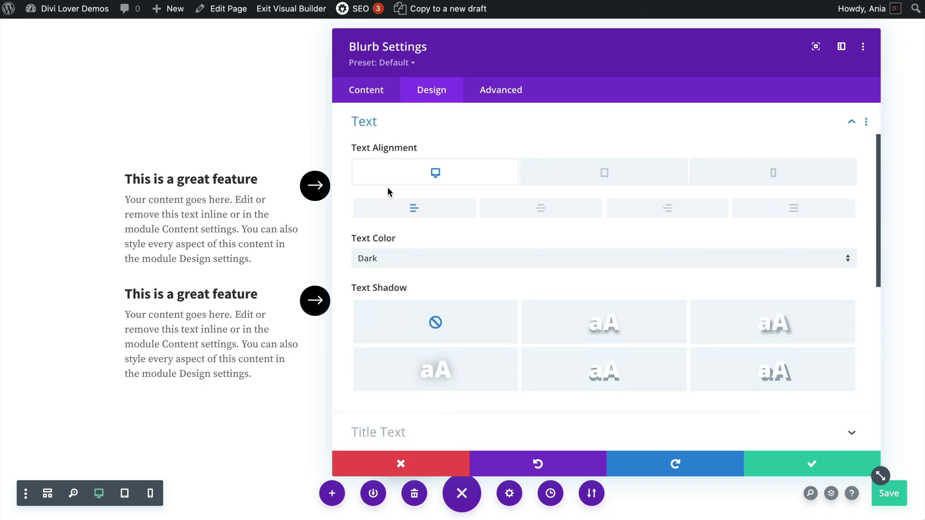
left_click(623, 211)
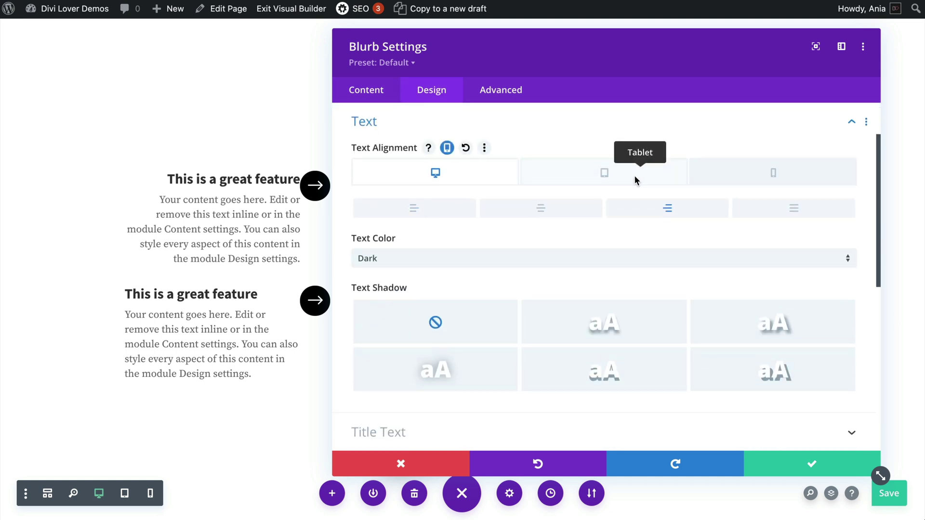
left_click(598, 170)
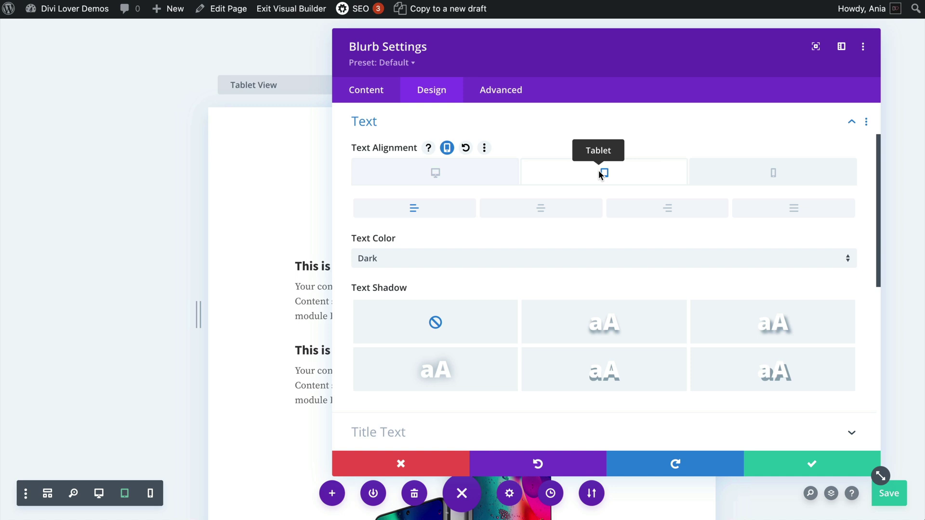
left_click(731, 182)
left_click(433, 170)
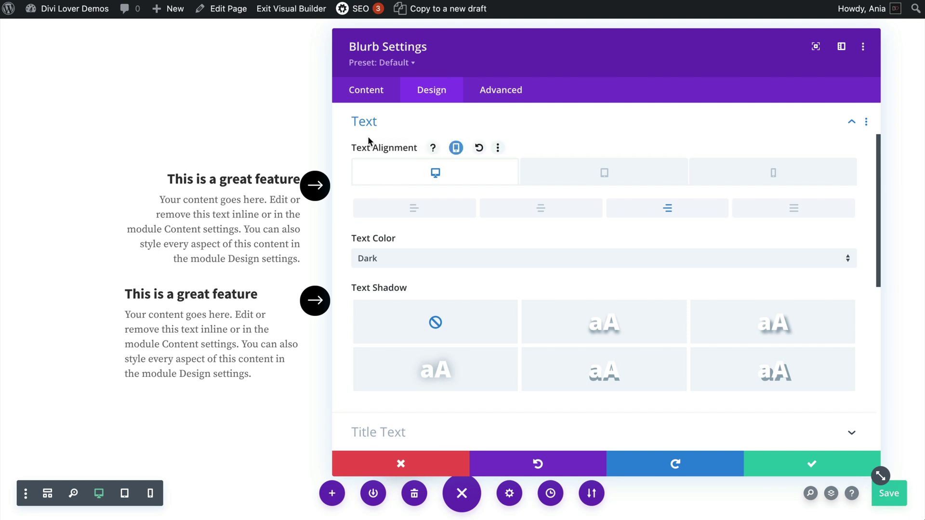
Step: Copy the blurb's Text Alignment setting and close its settings
right_click(382, 151)
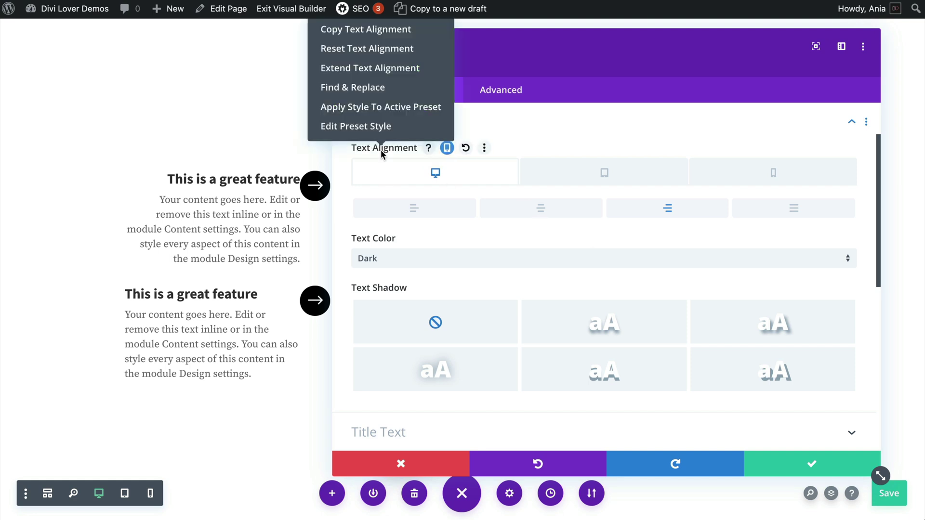
left_click(366, 30)
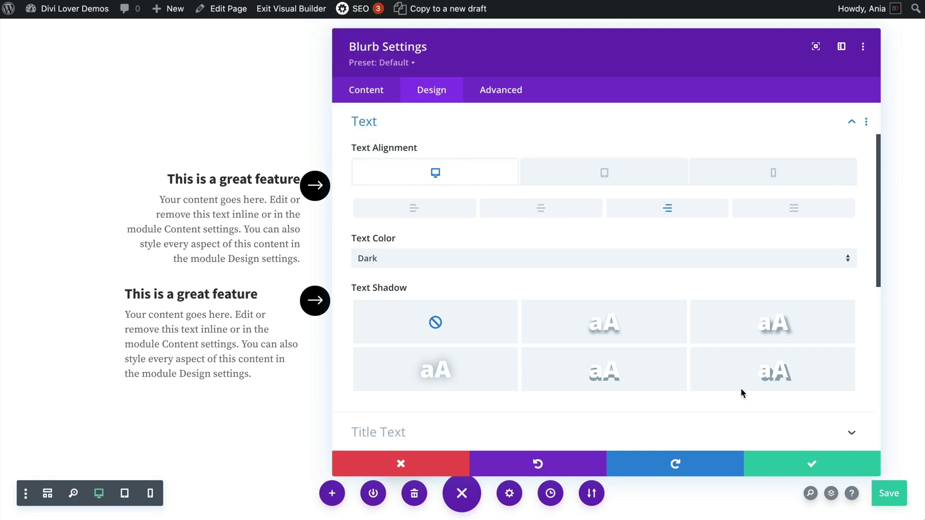
left_click(804, 478)
Step: Paste the right text alignment onto the second left blurb, 2007 and 2016 entries, then save
right_click(194, 317)
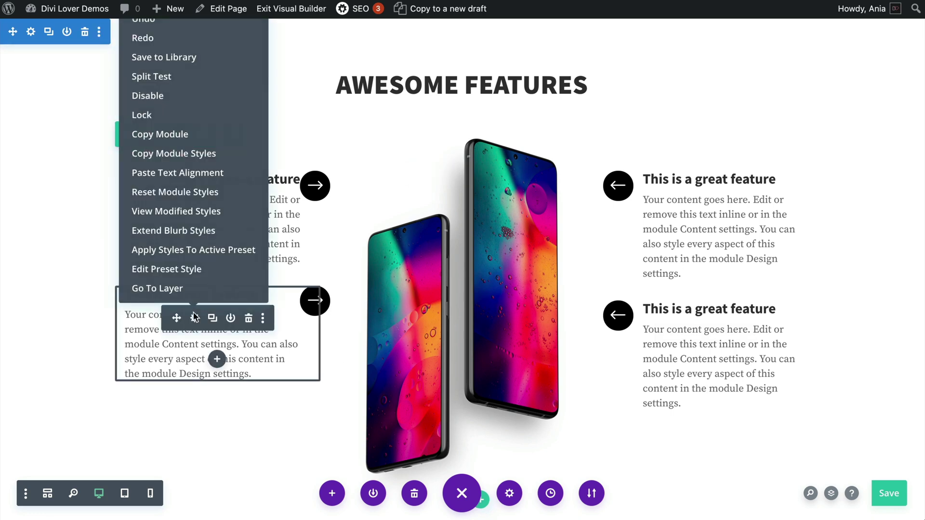
left_click(183, 178)
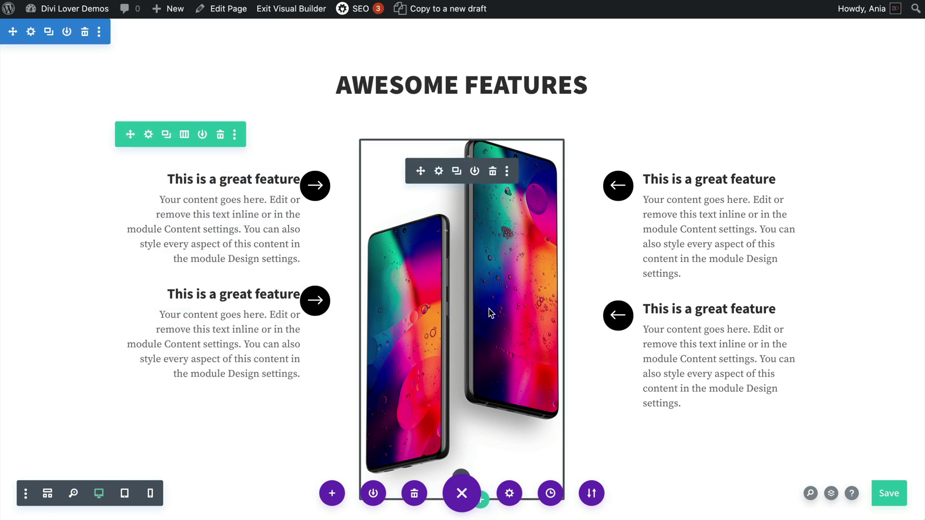
scroll(490, 311, "down", 4)
right_click(301, 316)
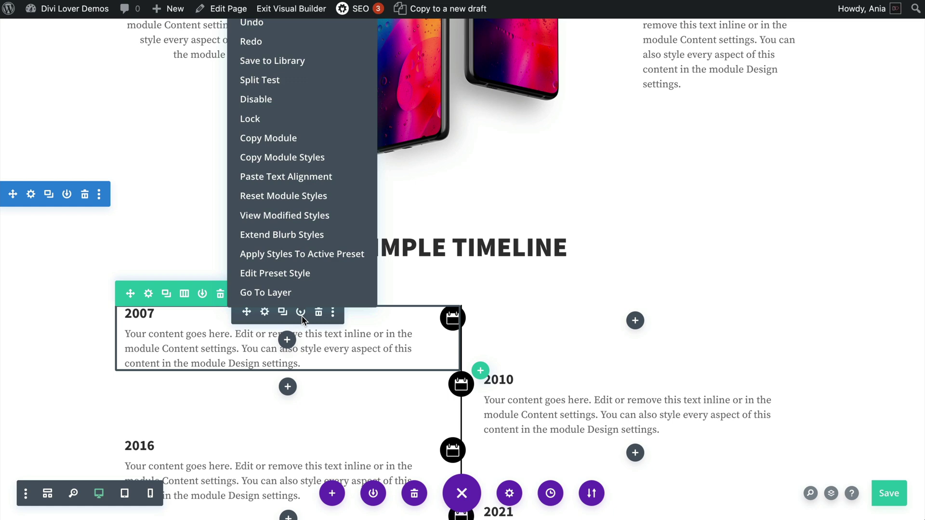
left_click(281, 176)
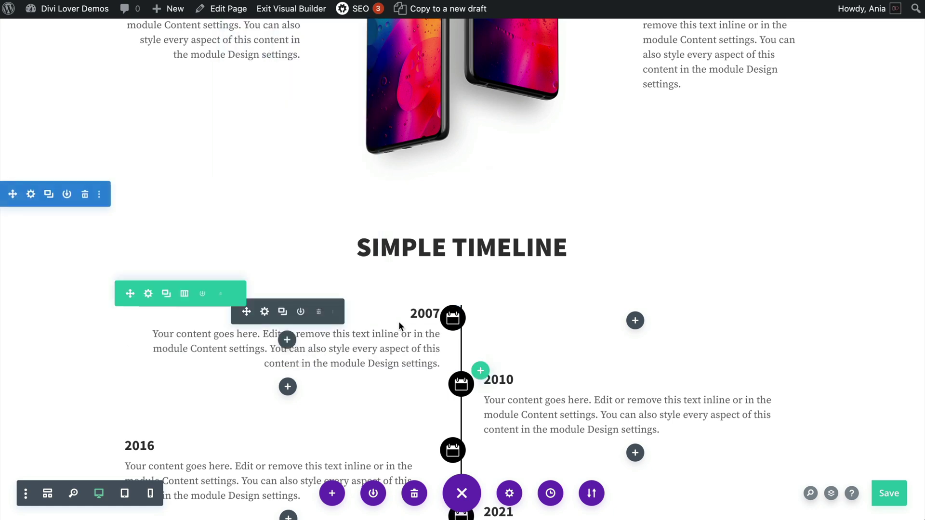
scroll(398, 322, "down", 3)
right_click(290, 284)
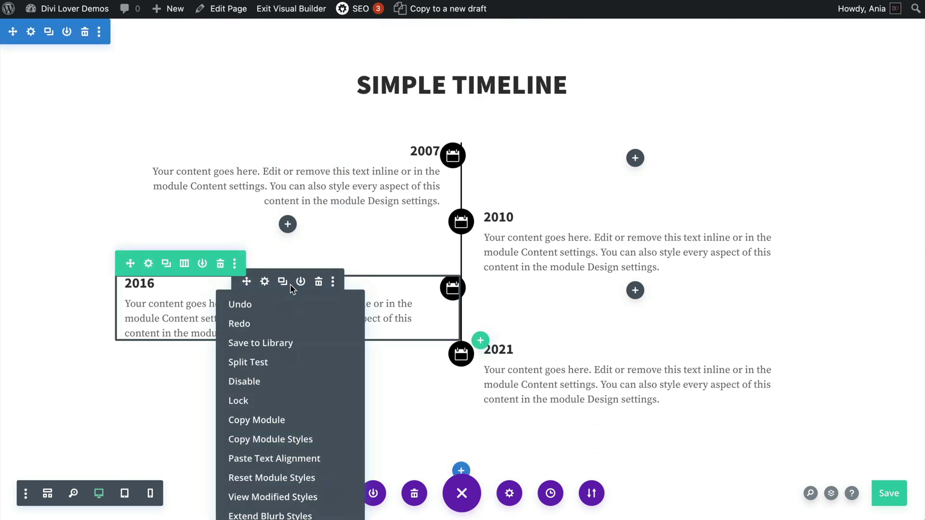
left_click(286, 456)
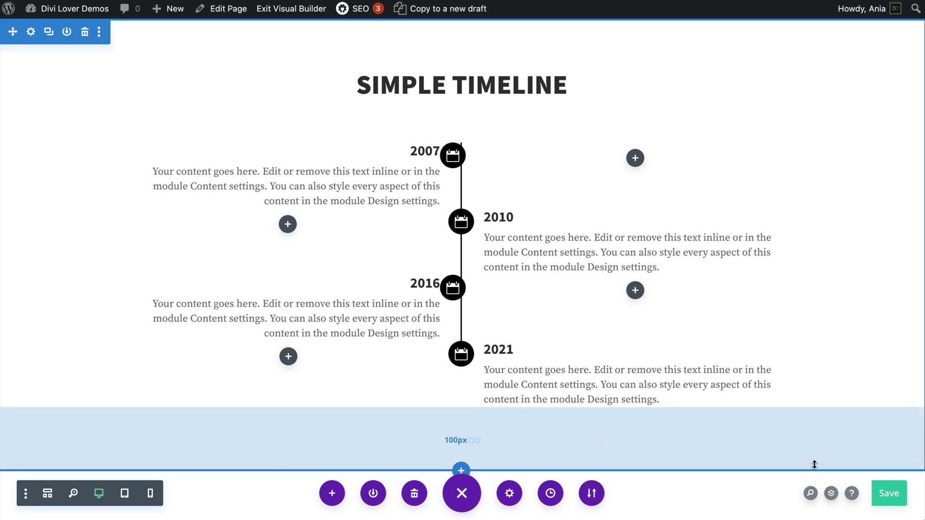
left_click(887, 501)
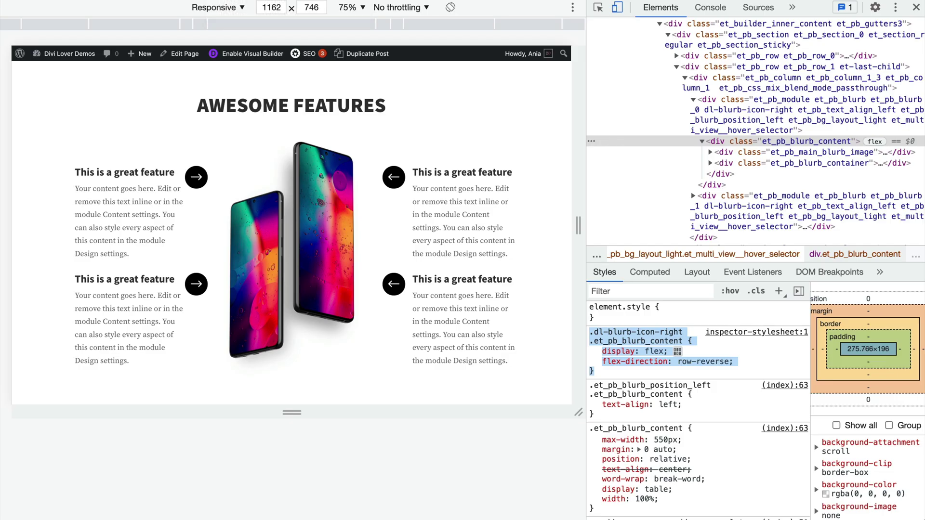
Step: Reload the page and inspect the right and left blurbs' text containers
key("ctrl+r")
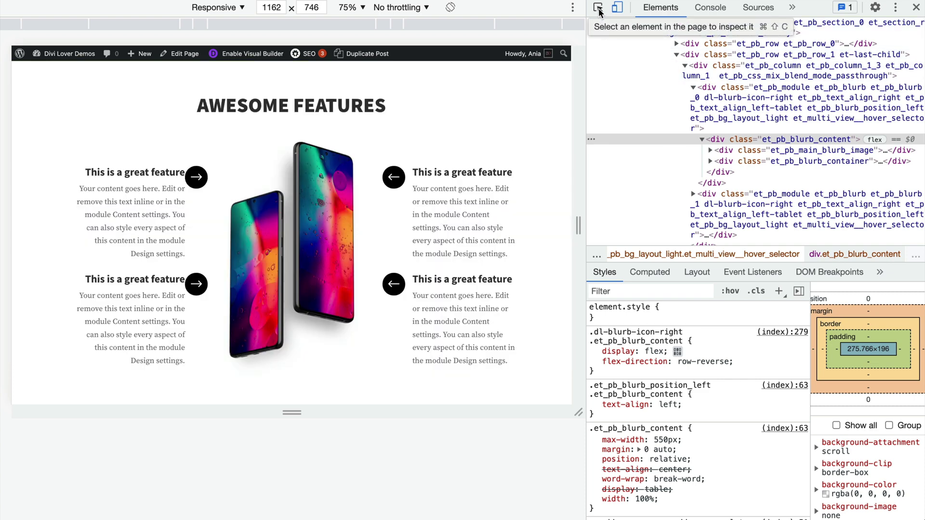
left_click(598, 8)
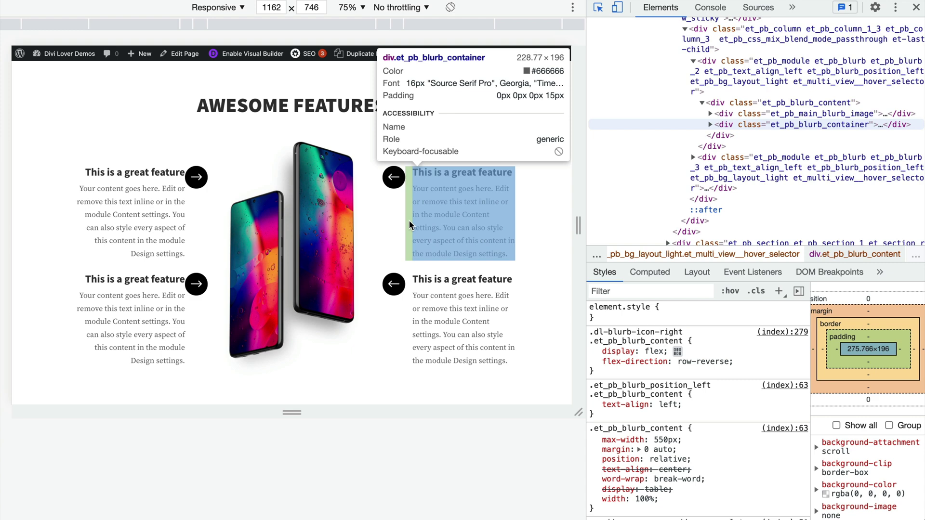
left_click(408, 223)
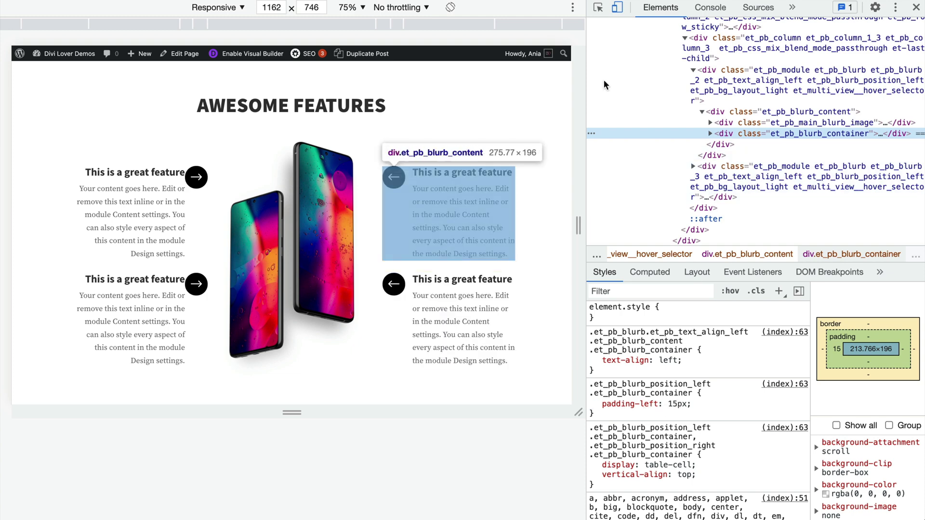
left_click(600, 11)
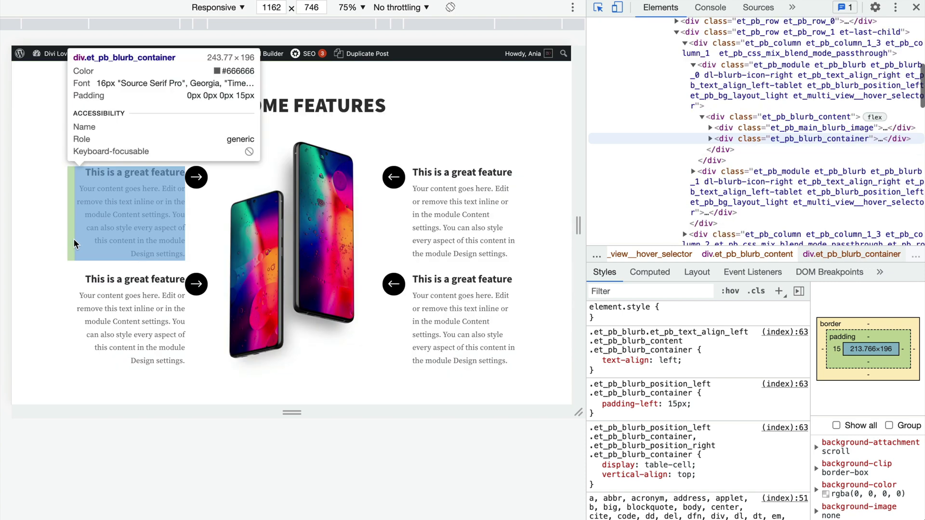
left_click(73, 241)
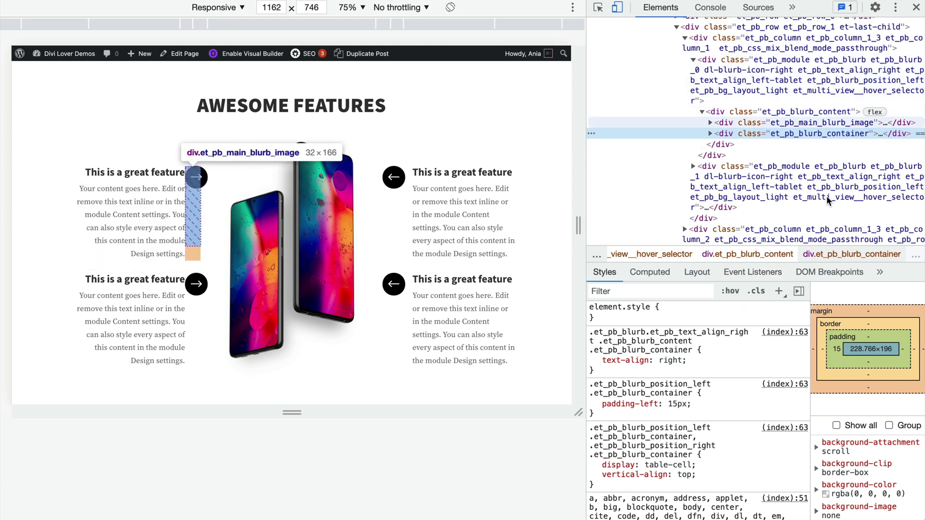
Step: Add a .dl-blurb-icon-right blurb container rule with padding: 0 15px 0 0
left_click(780, 292)
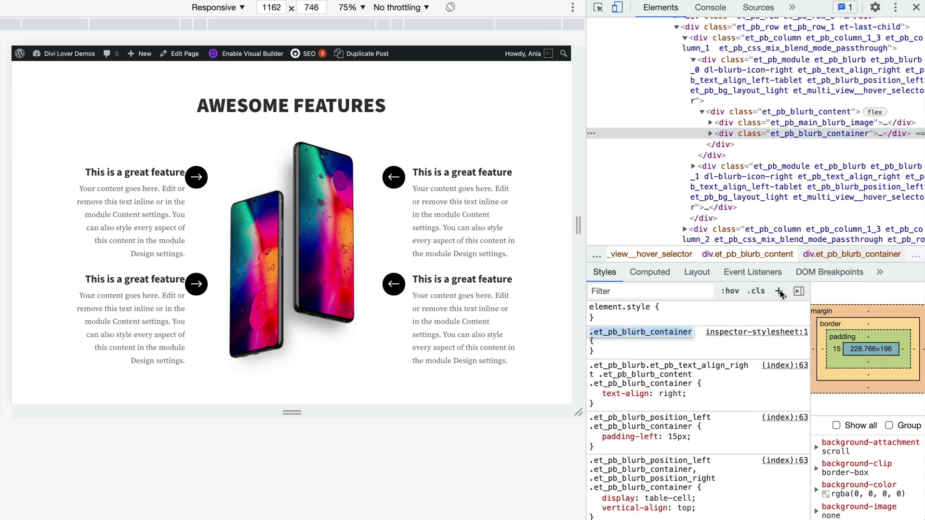
key("Home")
type(".dl-")
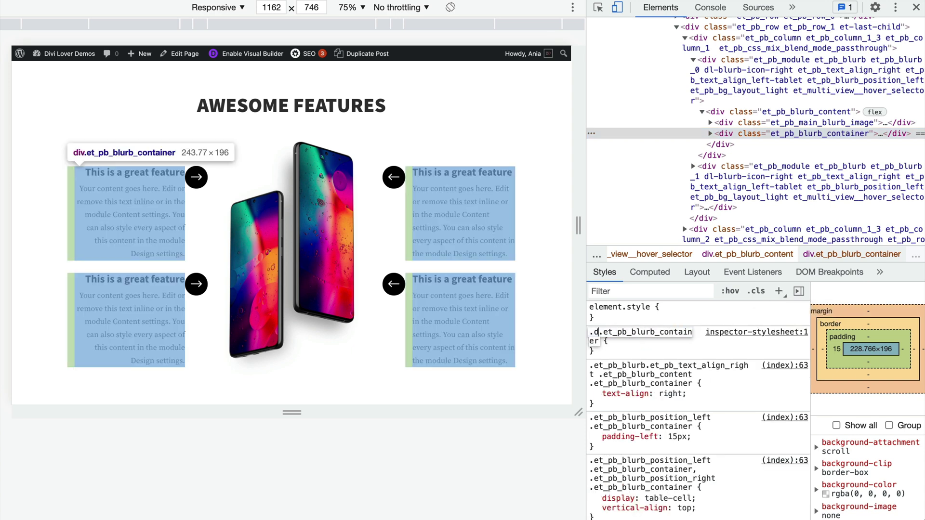
type("blurb-icon")
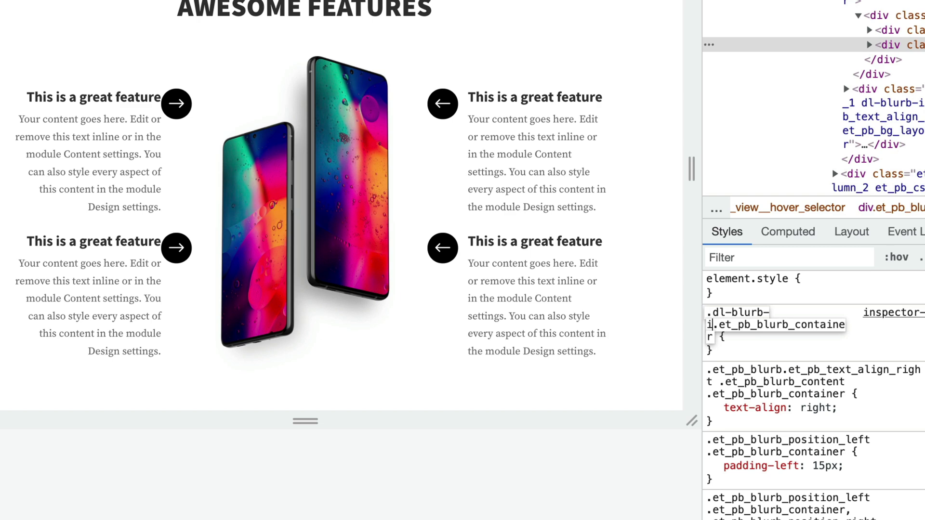
type("-right")
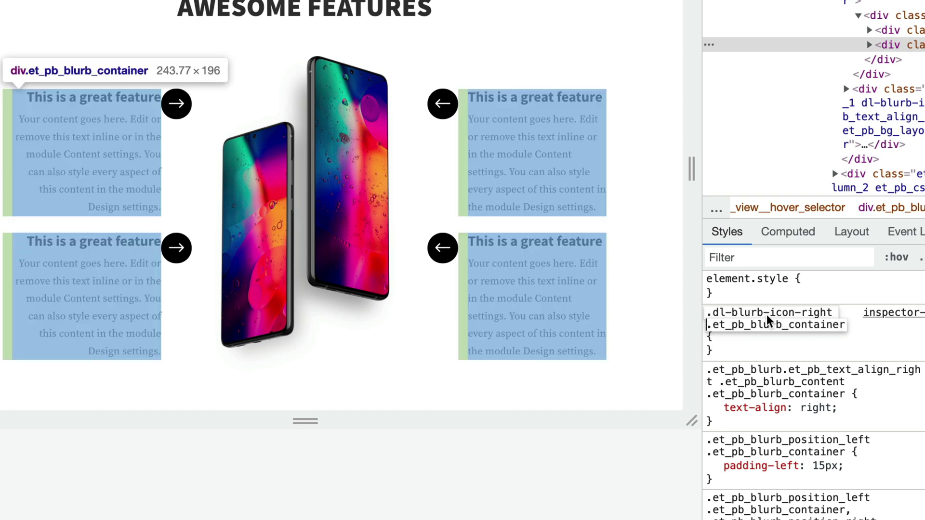
key("Return")
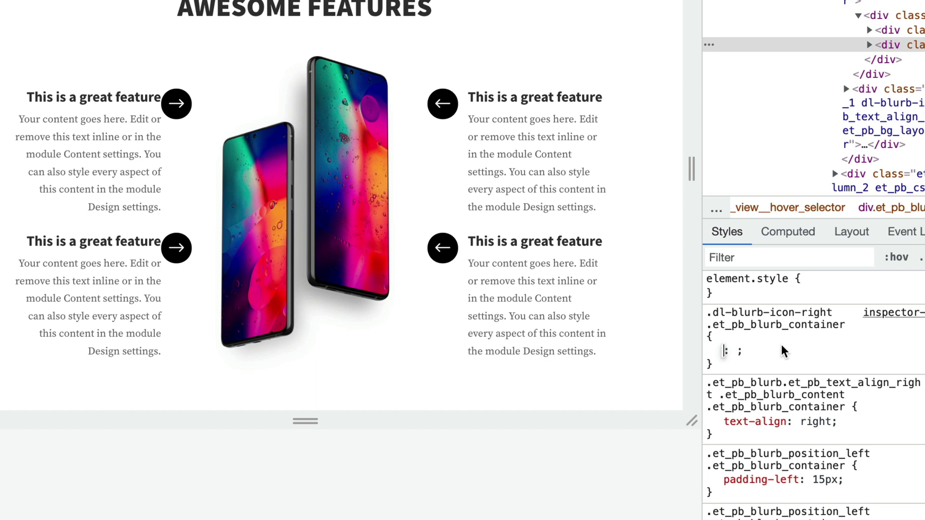
type("pa")
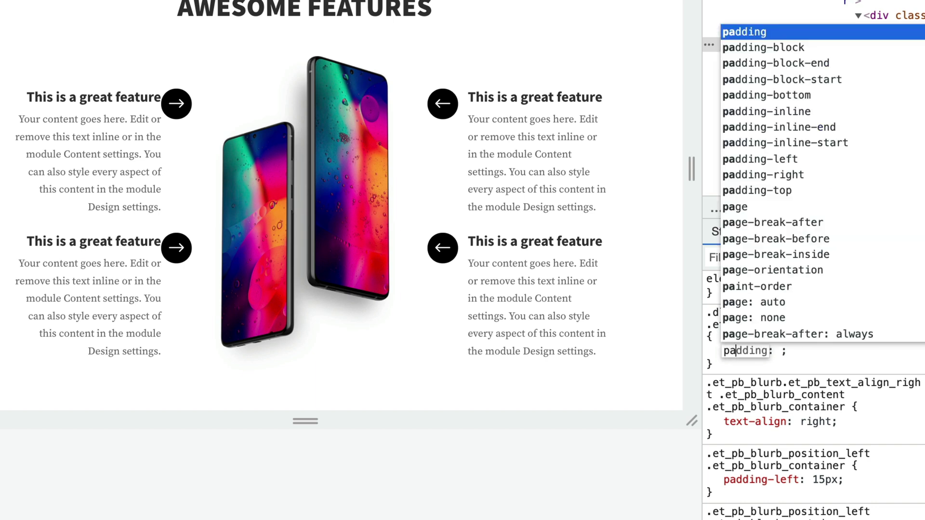
key("Tab")
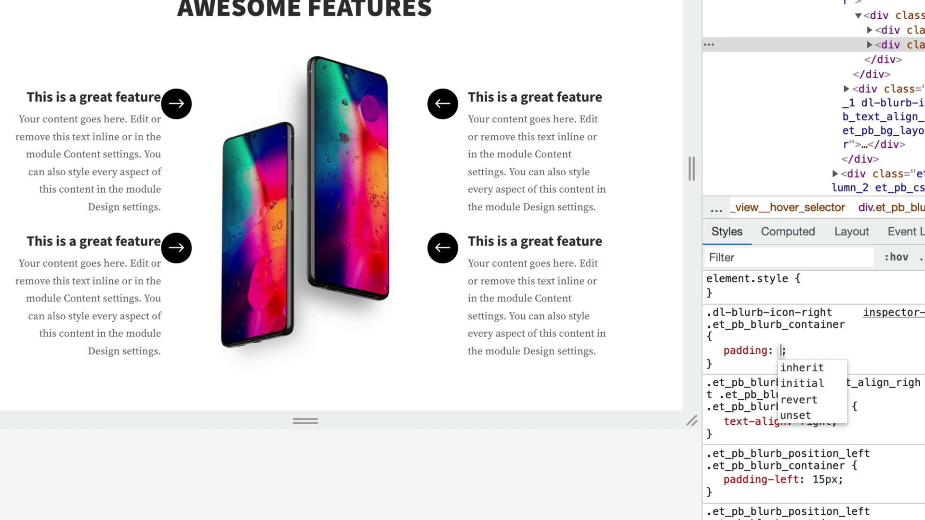
type("0 15px 0 0")
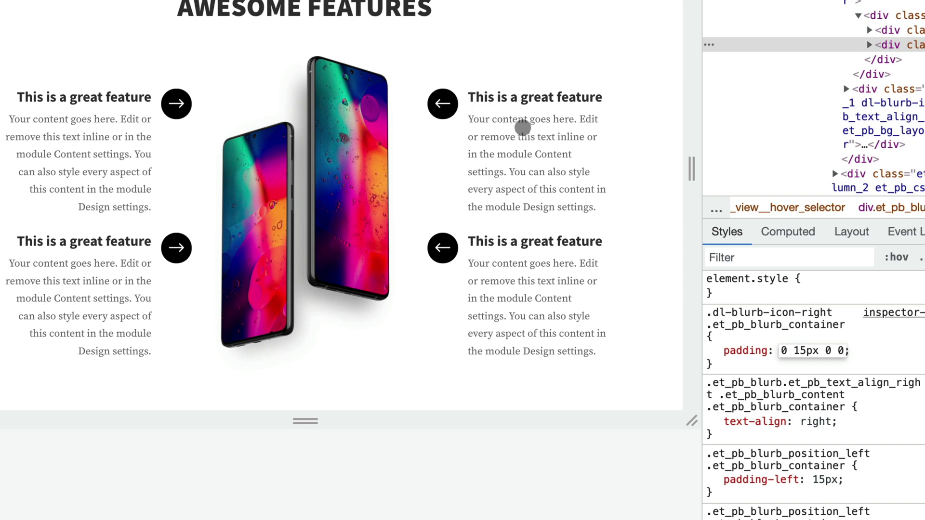
key("Escape")
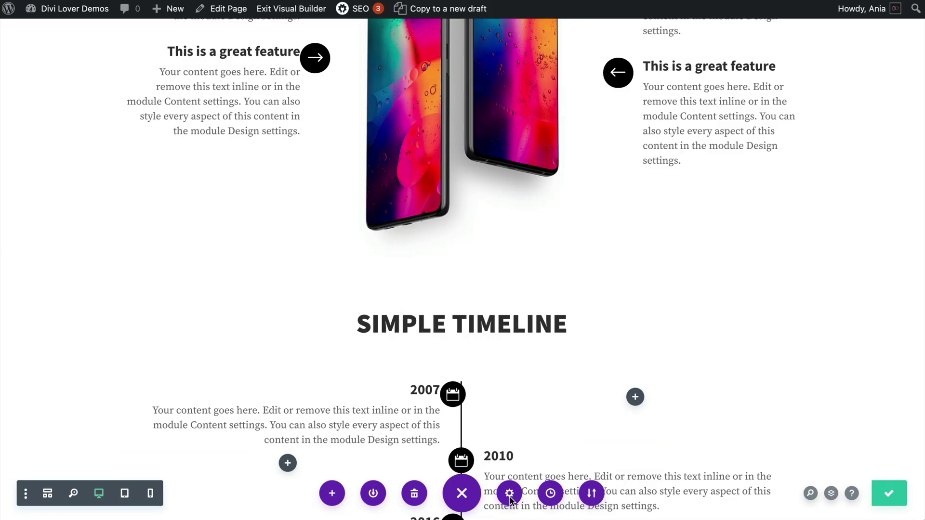
Step: Paste the .dl-blurb-icon-right .et_pb_blurb_container padding rule below the flex rule in the page's Custom CSS
left_click(510, 494)
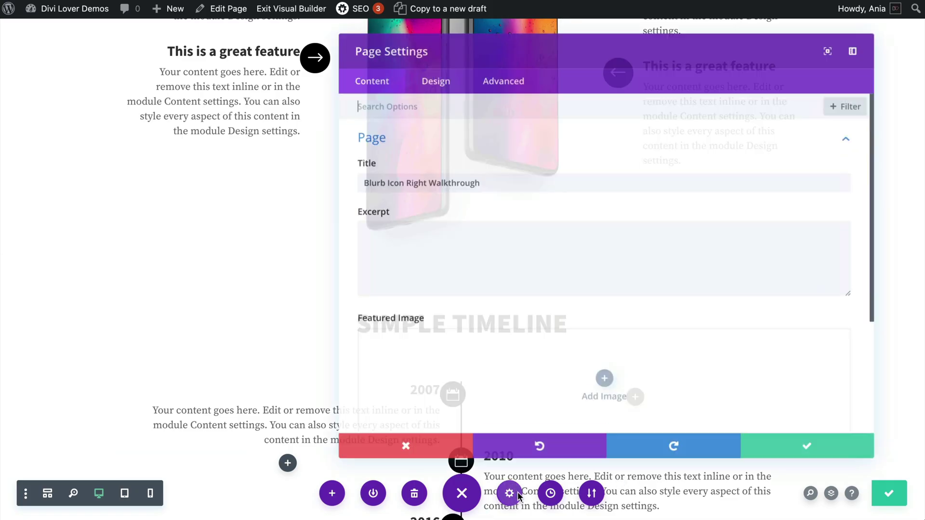
left_click(501, 80)
left_click(404, 139)
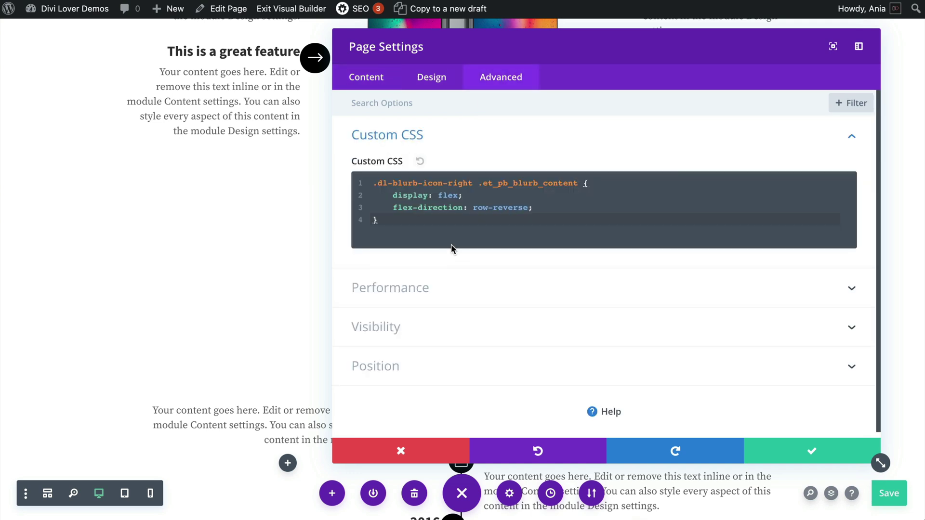
left_click(395, 226)
type(".dl-blurb-icon-right .et_pb_blurb_container {     padding: 0 15px 0 0; }")
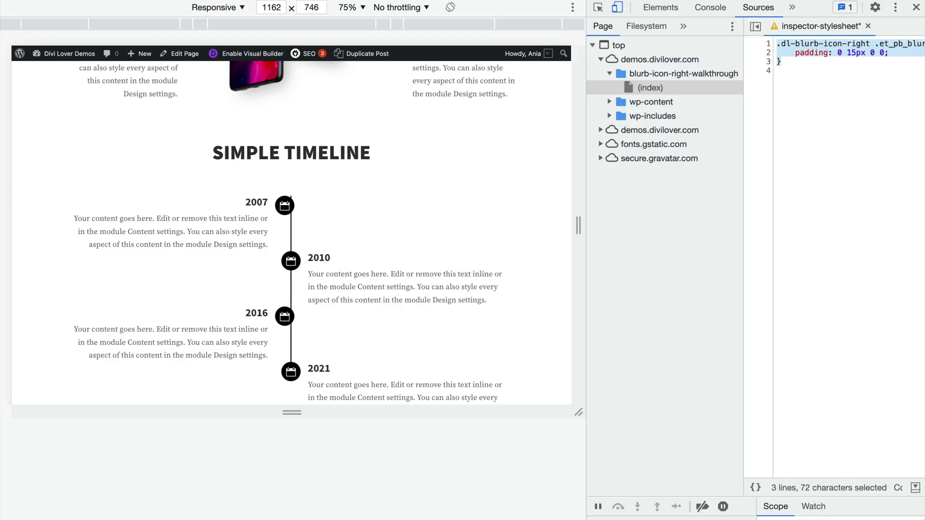
Step: Narrow the responsive preview to 927 px and review the stacked features and timeline sections
left_click_drag(584, 237, 522, 225)
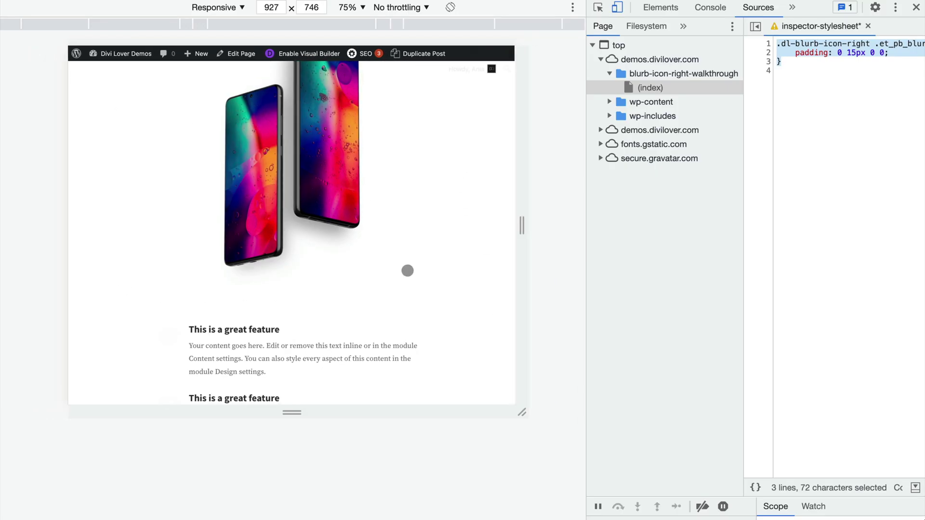
scroll(407, 270, "up", 3)
scroll(408, 270, "up", 2)
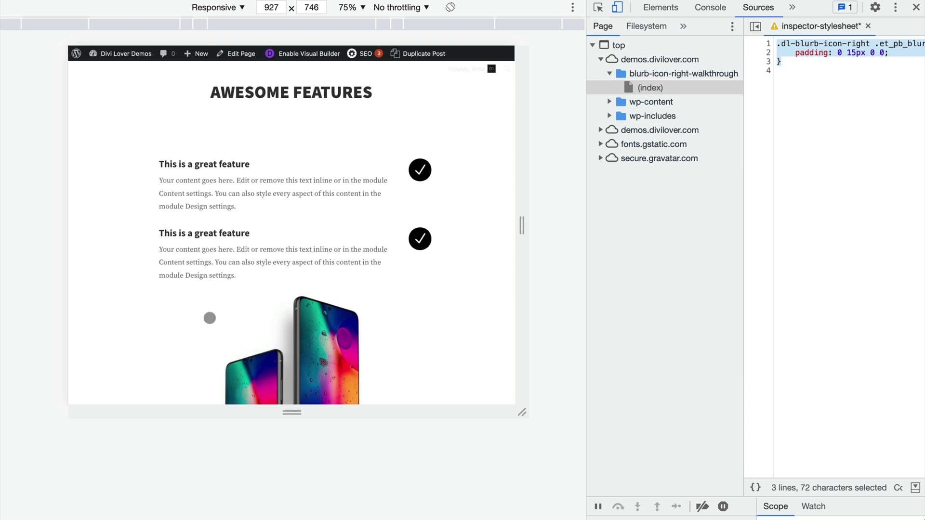
scroll(210, 318, "down", 10)
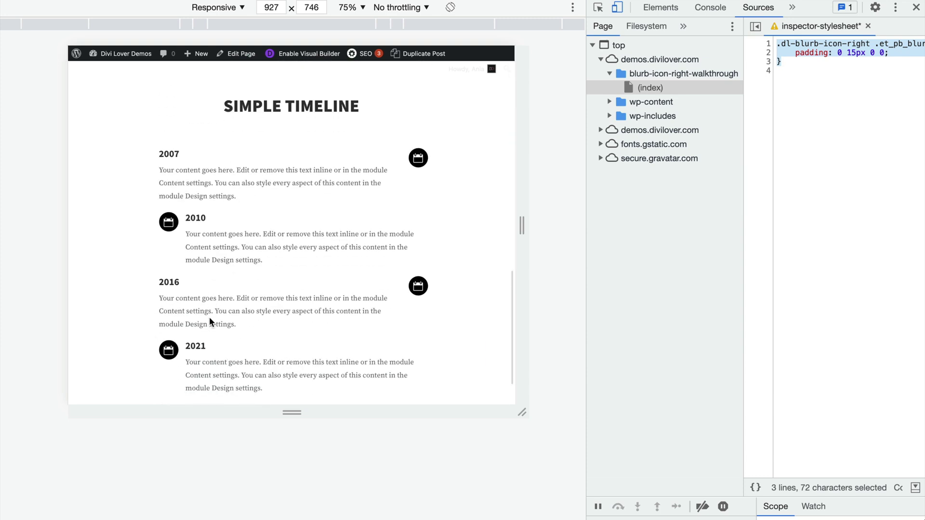
scroll(197, 206, "up", 1)
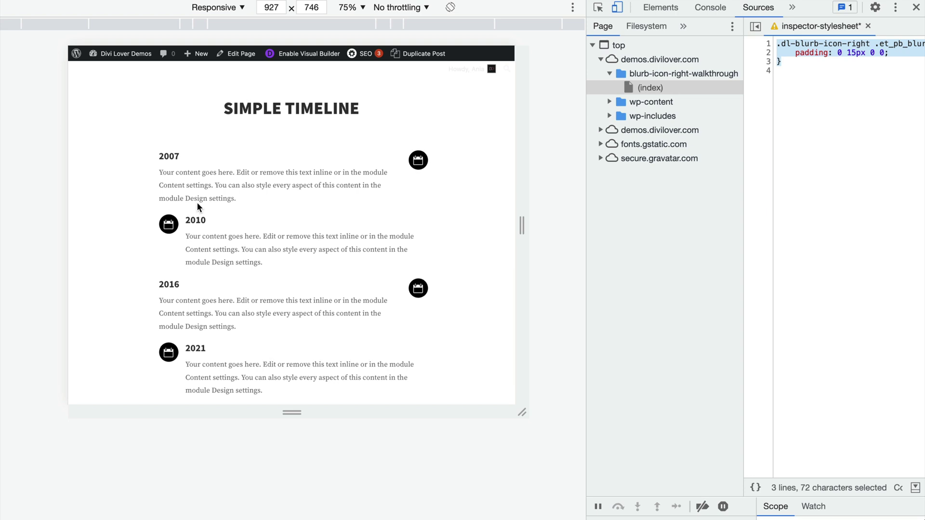
scroll(231, 250, "up", 2)
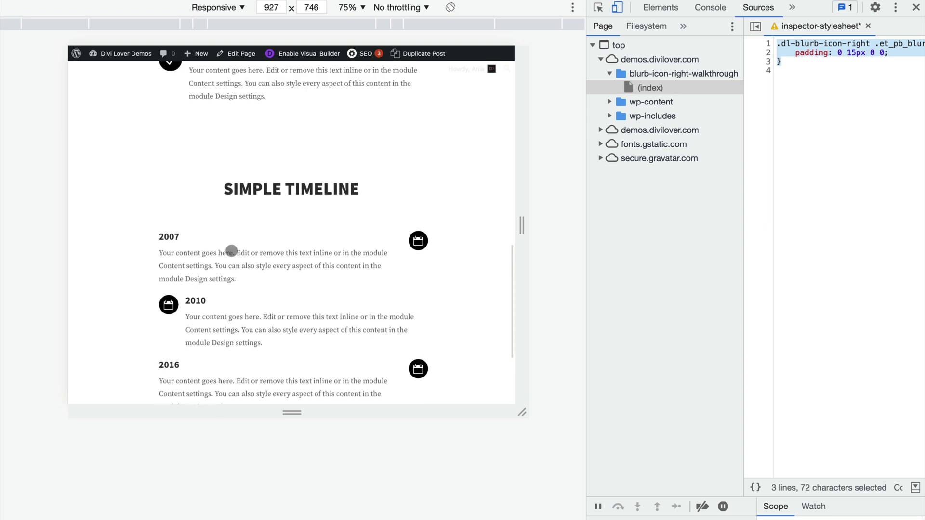
scroll(232, 251, "down", 2)
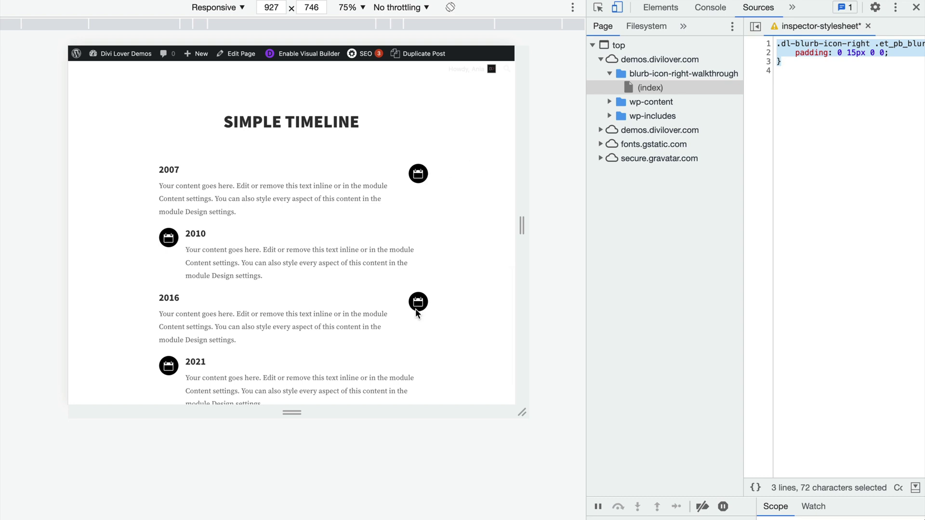
scroll(426, 199, "down", 1)
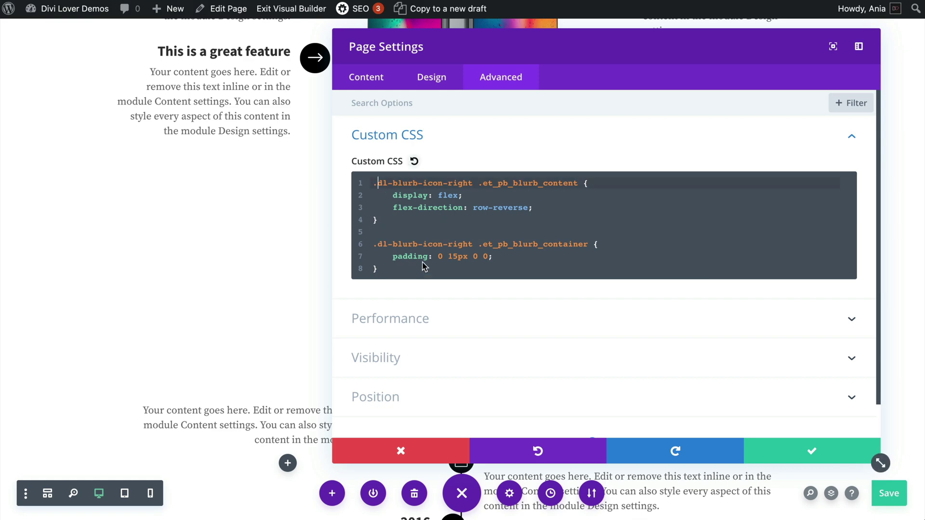
key("Return")
key("Return")
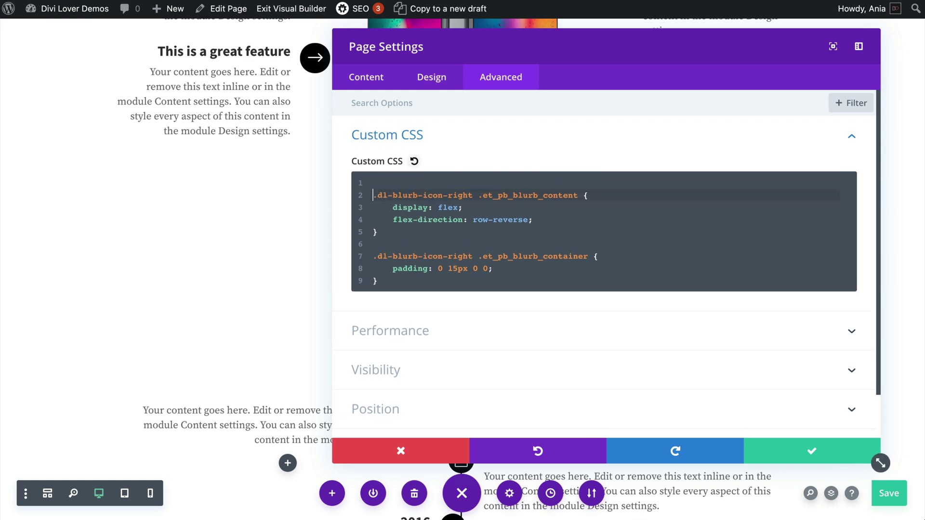
type("@med")
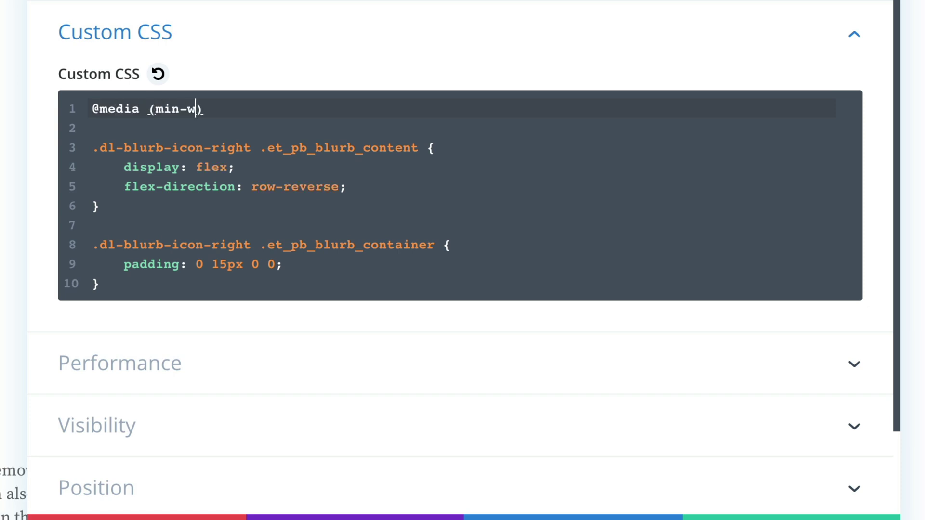
type("ia (min-width:981")
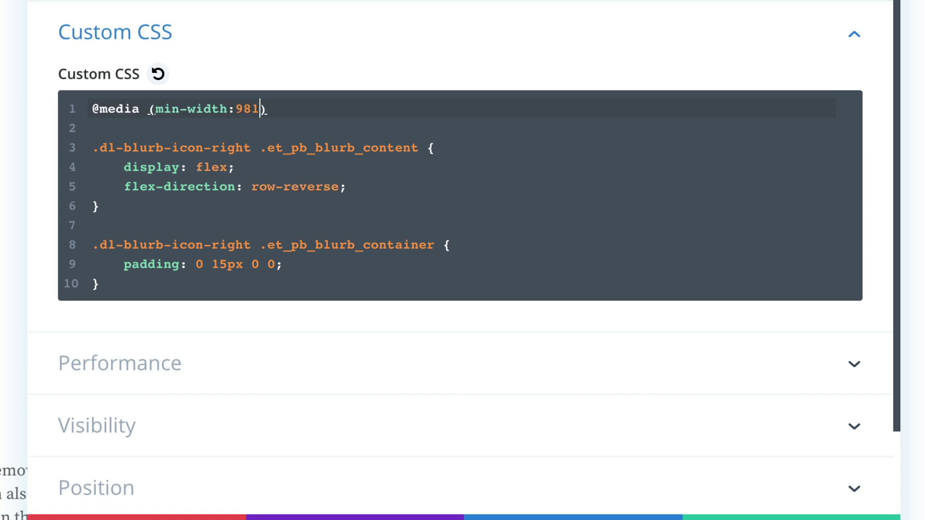
type("px) {")
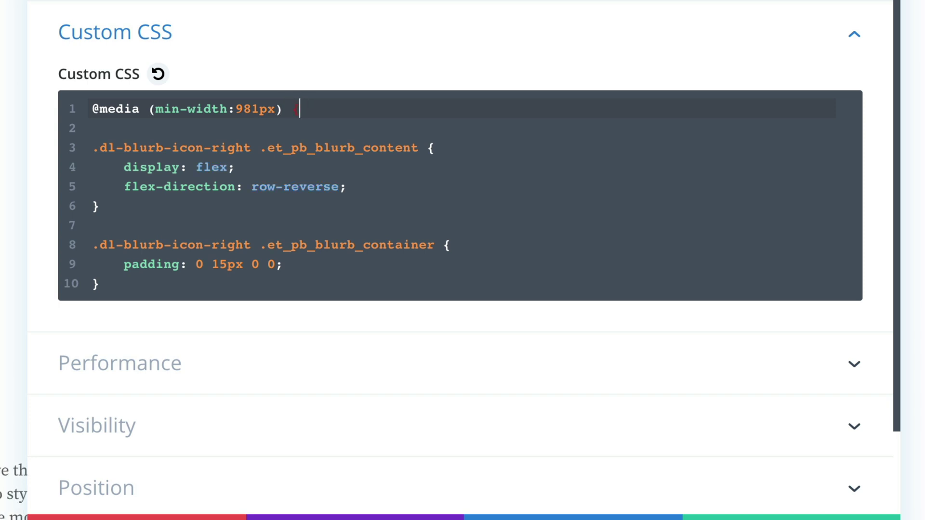
left_click(184, 285)
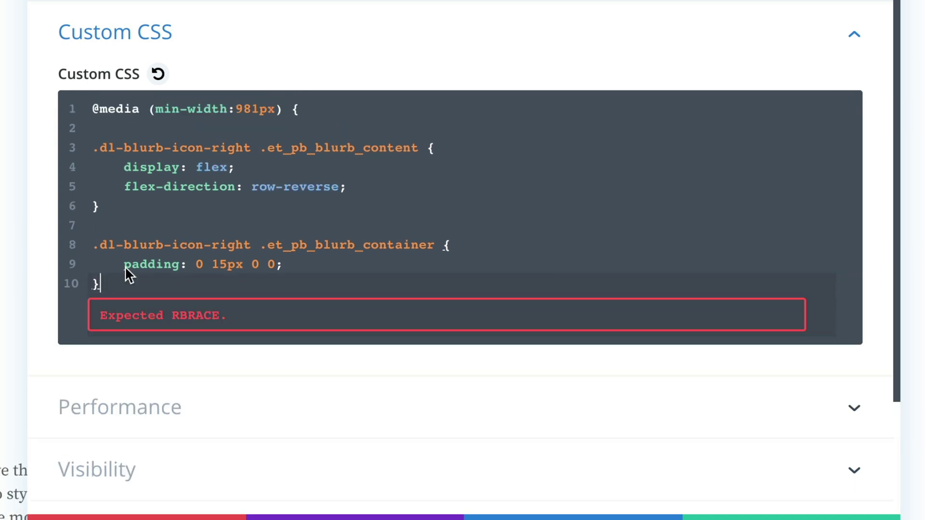
key("Return")
key("Return")
type("}")
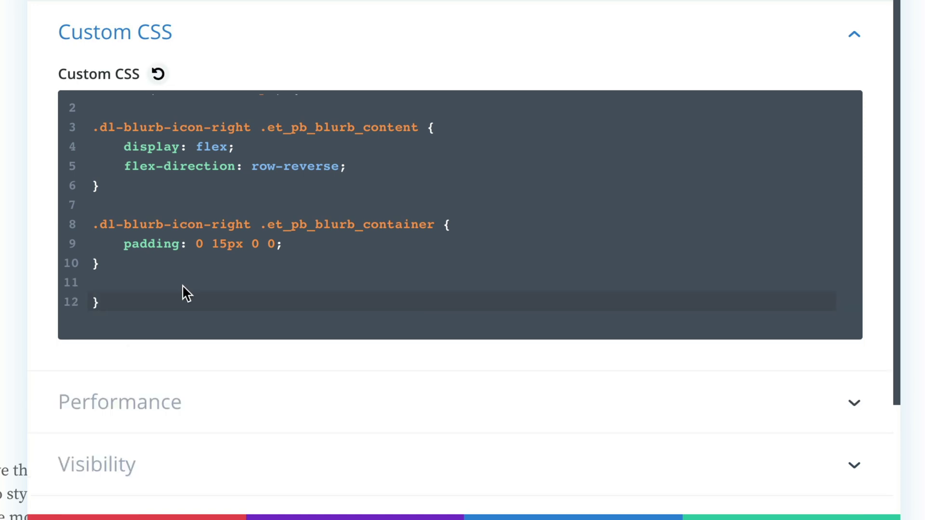
left_click(791, 517)
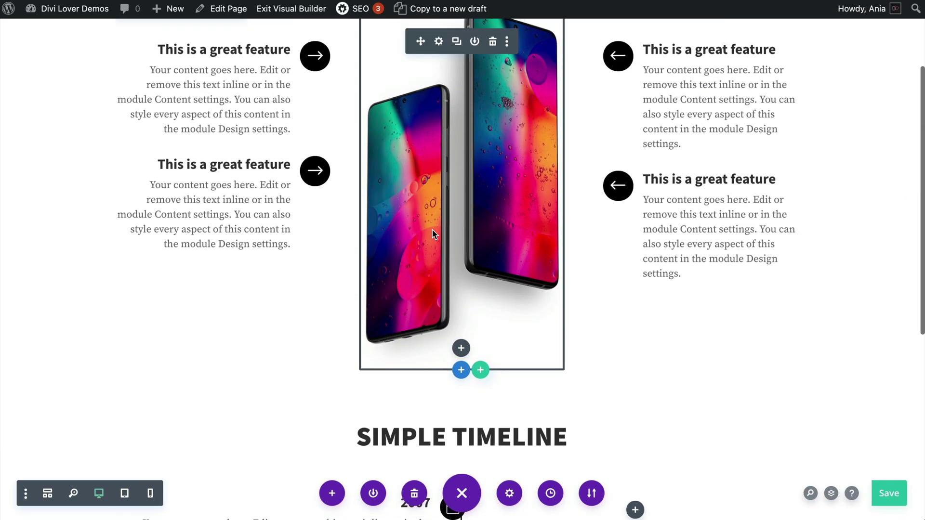
Step: Open the 2010 blurb's Design > Transform > Translate options and resize the panel to reveal the timeline
scroll(432, 229, "up", 3)
scroll(419, 202, "down", 10)
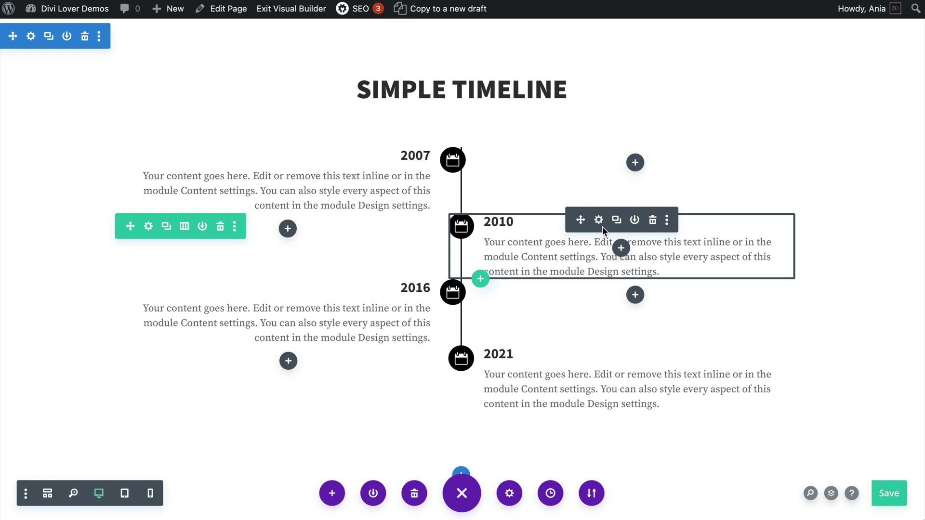
left_click(599, 221)
left_click(431, 89)
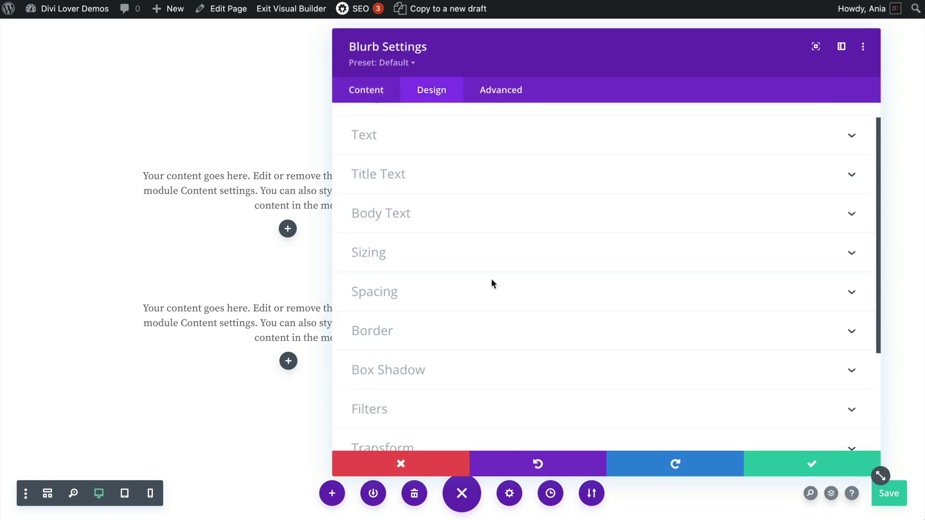
scroll(491, 279, "down", 3)
left_click(401, 340)
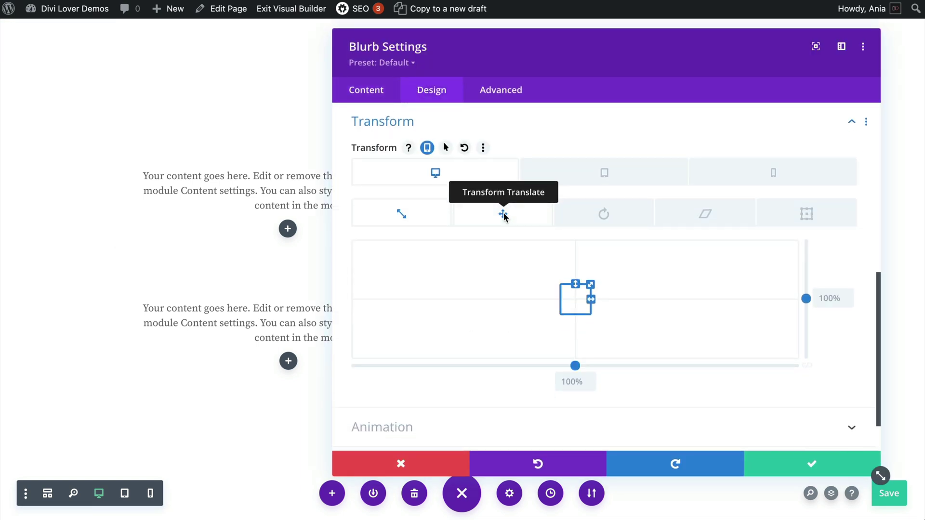
left_click(504, 214)
left_click_drag(634, 84, 364, 56)
left_click_drag(567, 471, 355, 483)
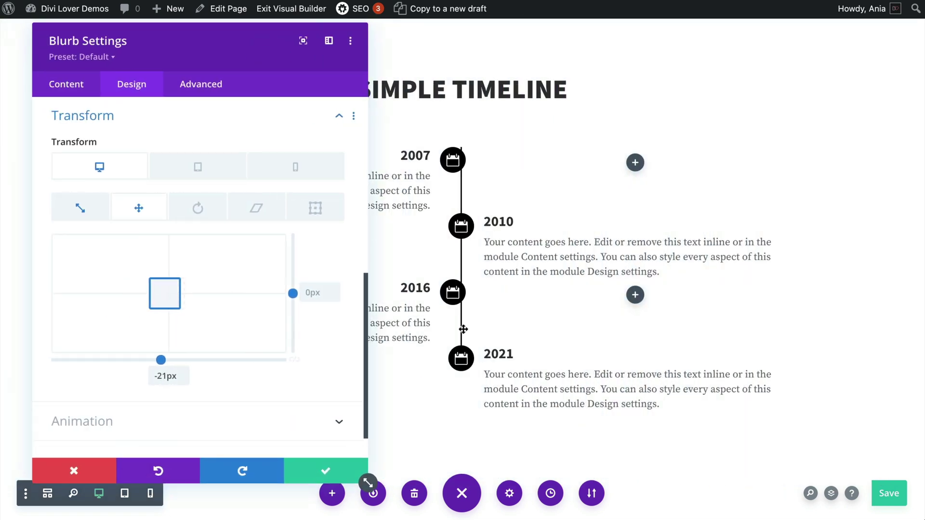
Step: Settle the 2010 blurb's desktop X translate at -21px, keep tablet at 0px, and save
left_click(163, 378)
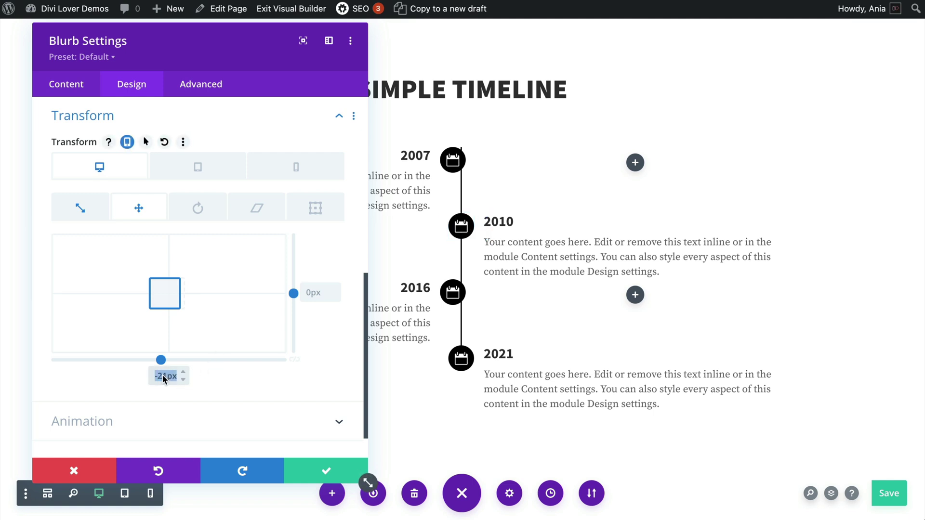
left_click(213, 377)
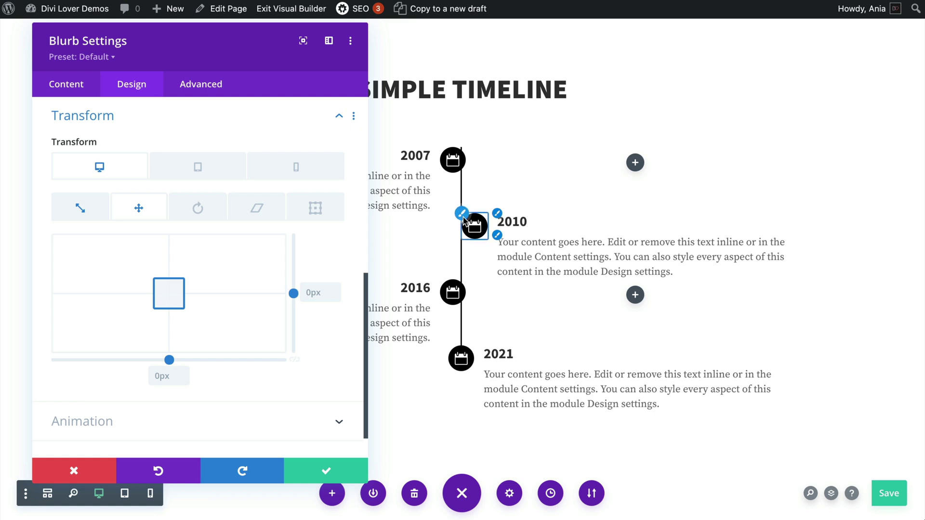
left_click(163, 380)
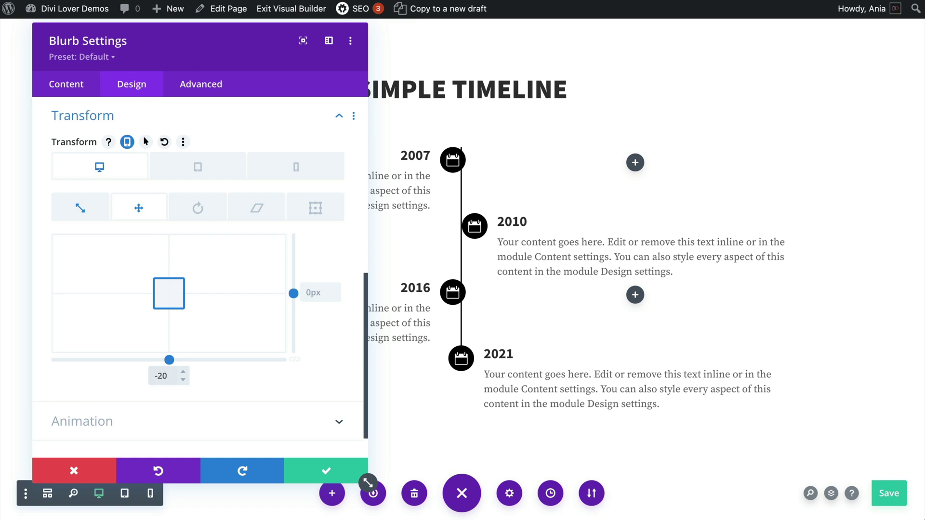
key("Return")
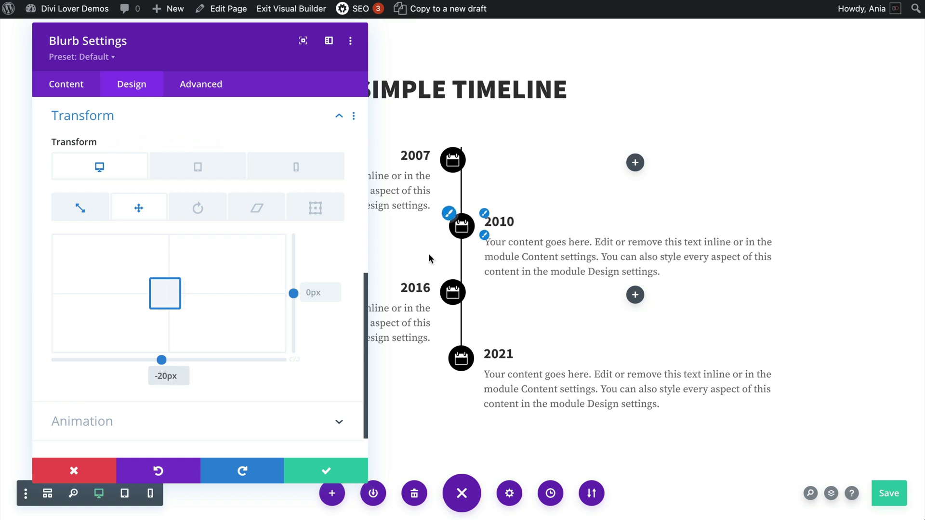
left_click(166, 376)
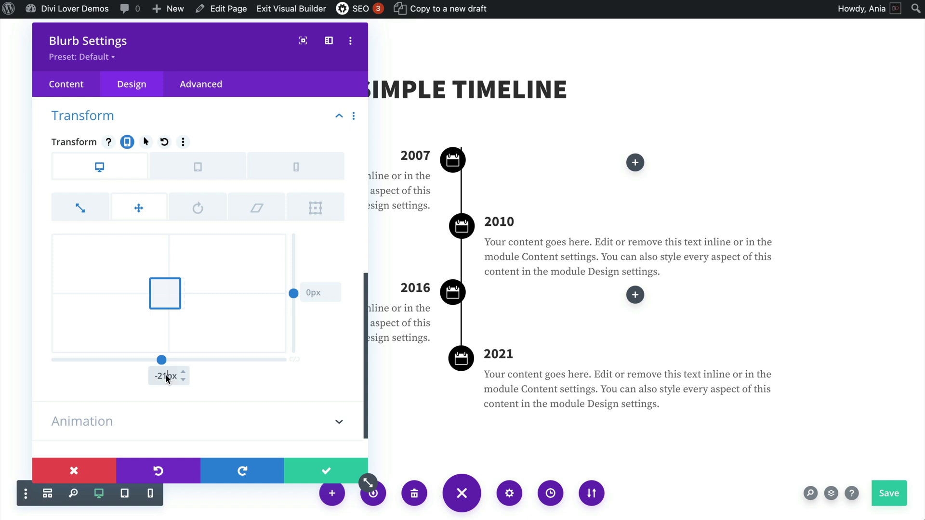
type("1")
key("Return")
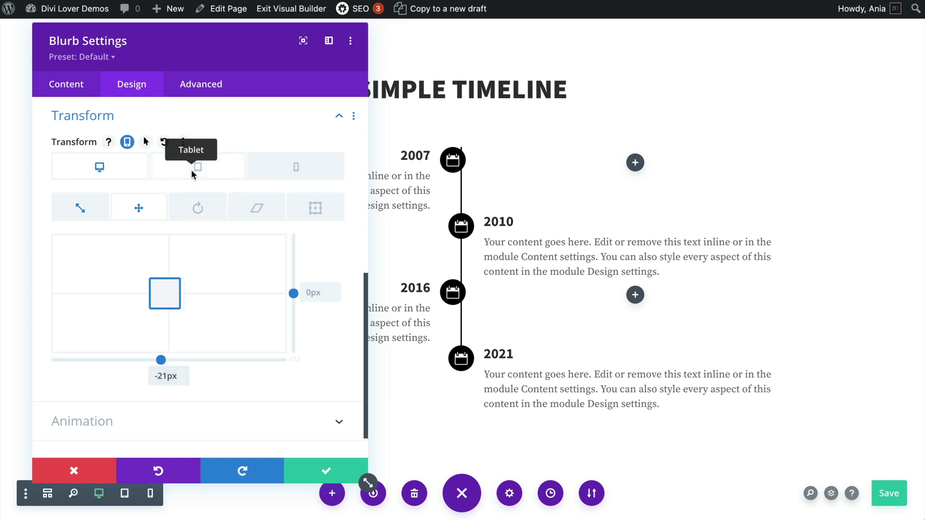
left_click(190, 169)
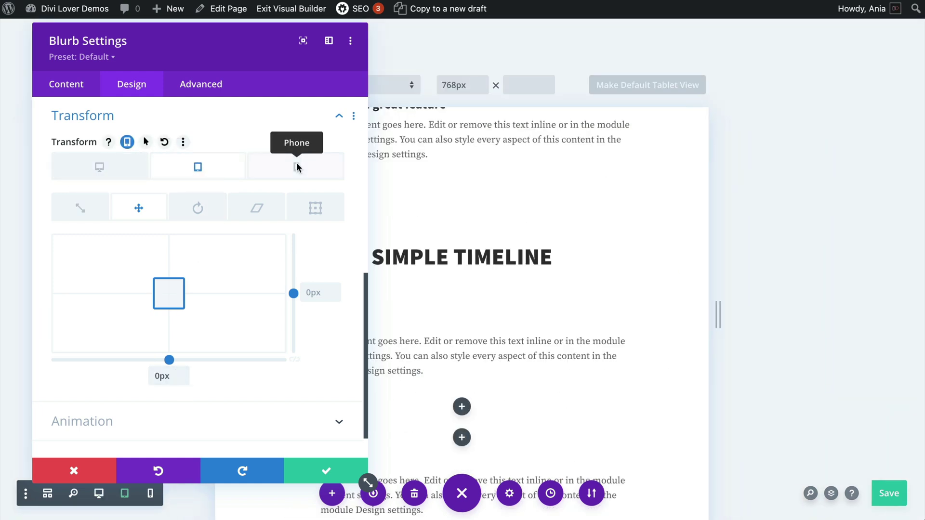
left_click(324, 470)
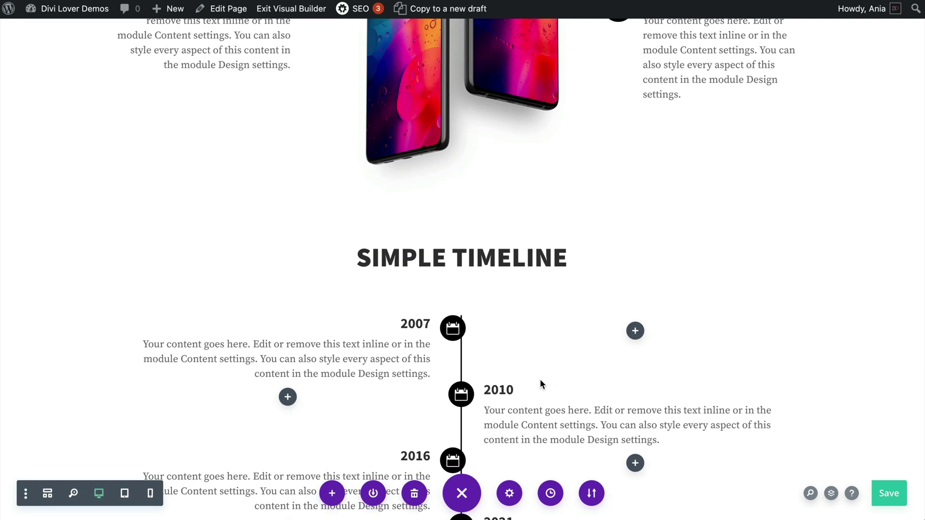
Step: Open the 2007 blurb's Design > Transform > Translate options
scroll(542, 384, "down", 3)
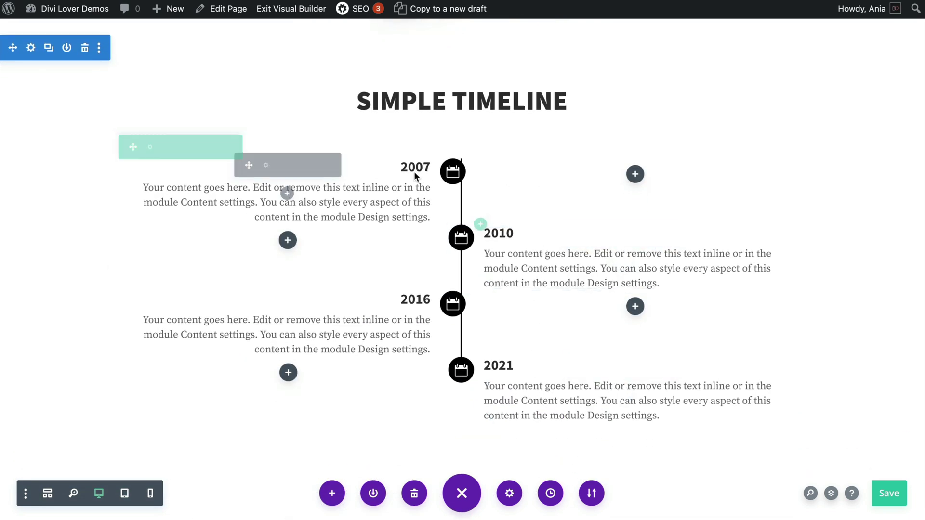
left_click(262, 167)
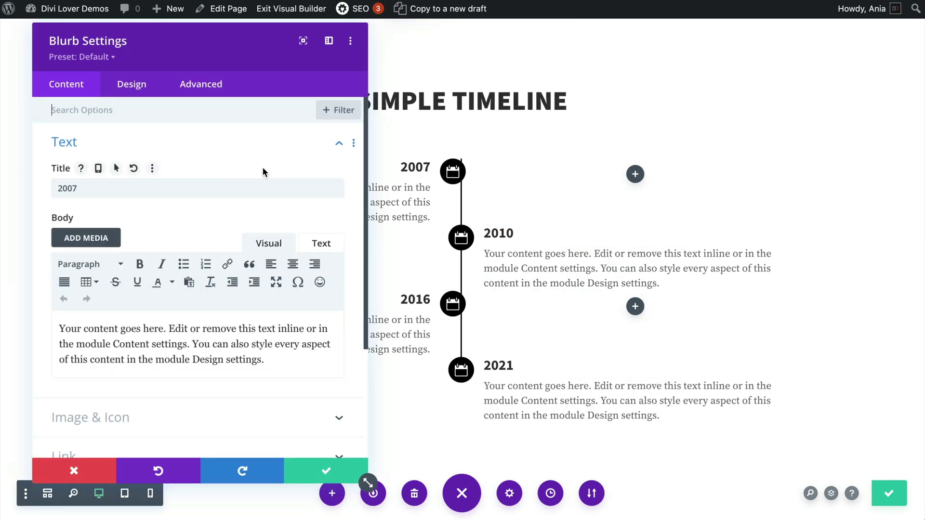
left_click(143, 88)
scroll(159, 328, "down", 3)
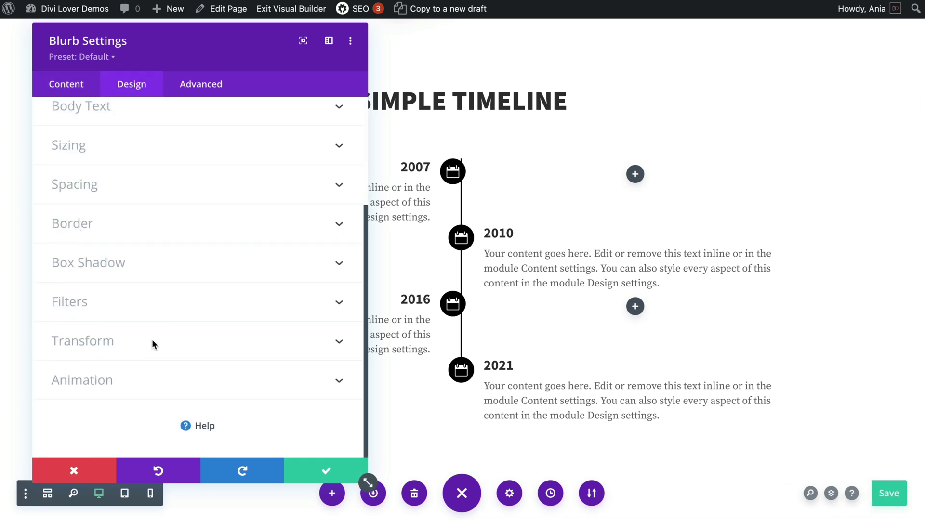
left_click(153, 343)
left_click(139, 208)
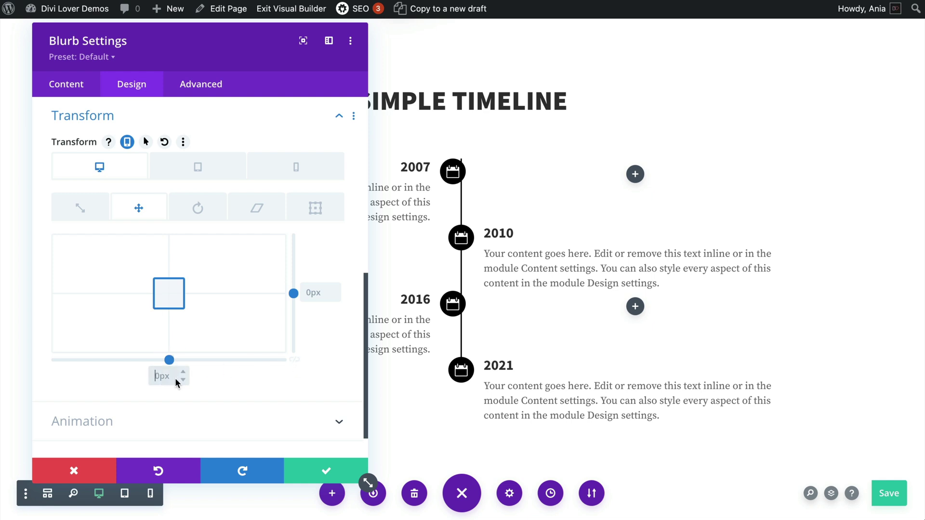
Step: Enter the 2007 blurb's desktop X translate of 13px and confirm the tablet offset stays 0px
type("10")
type("px")
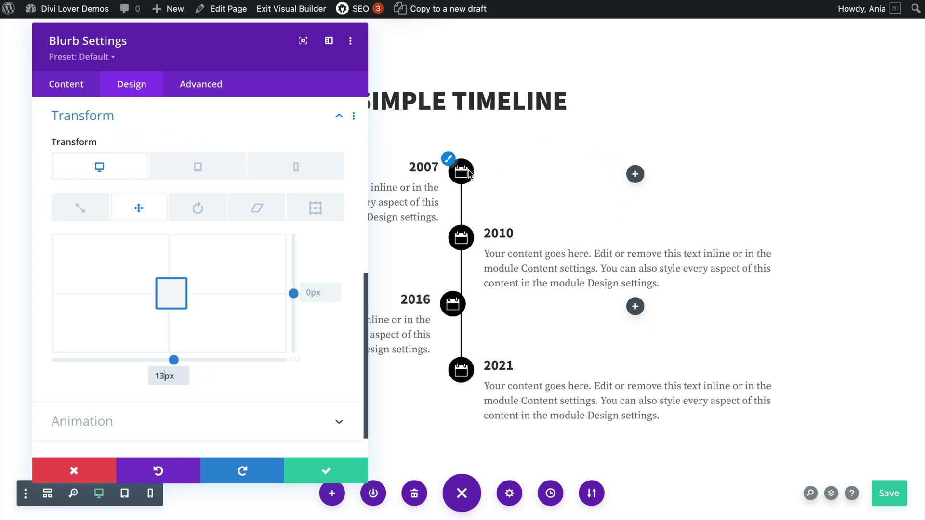
mouse_move(461, 185)
left_click(191, 164)
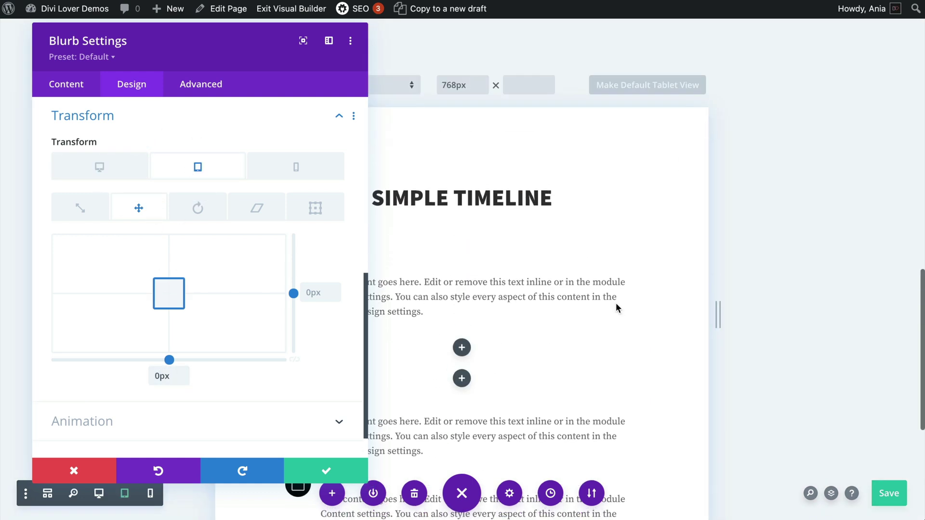
left_click_drag(203, 31, 159, 72)
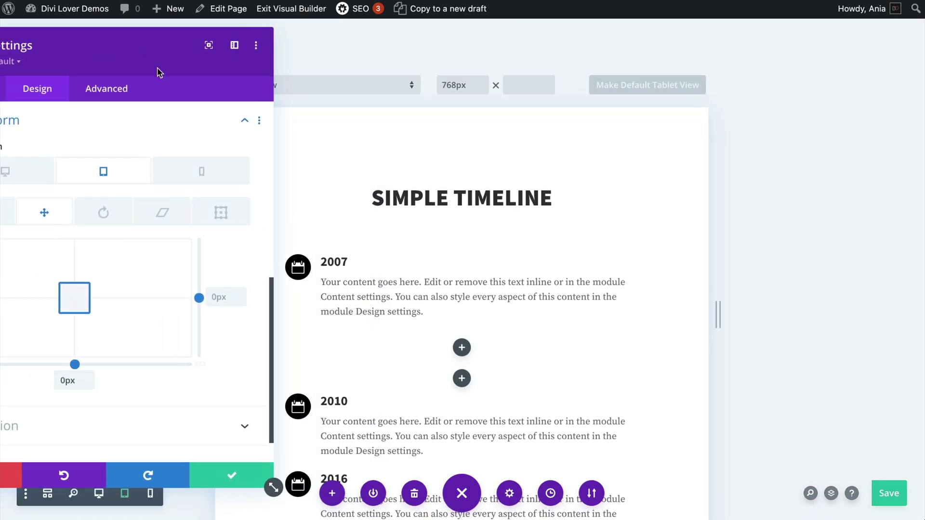
left_click(287, 256)
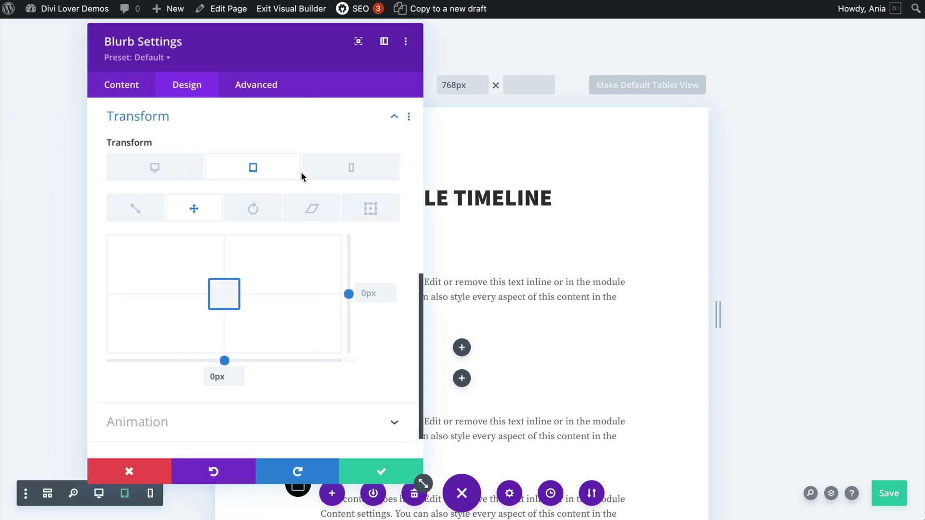
left_click(160, 172)
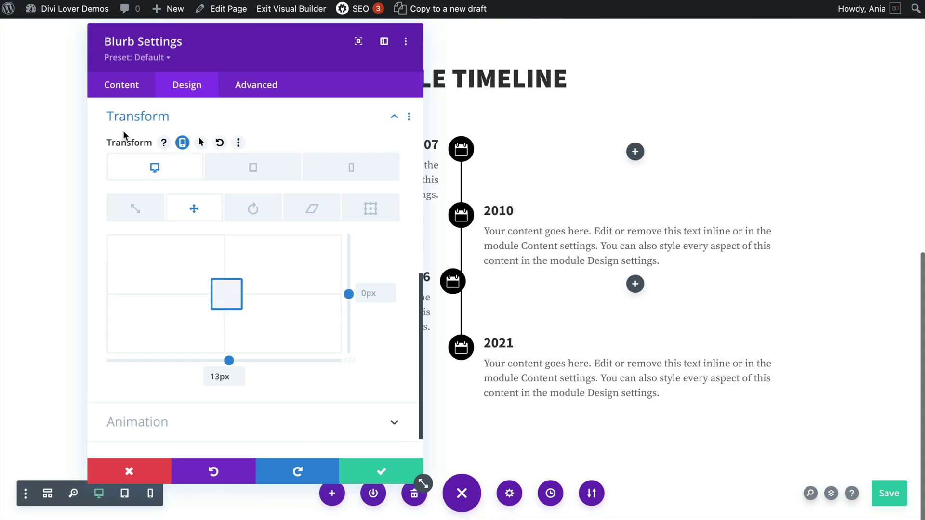
Step: Save the 2007 blurb and open the 2016 blurb's Design > Transform > Translate options
left_click(382, 472)
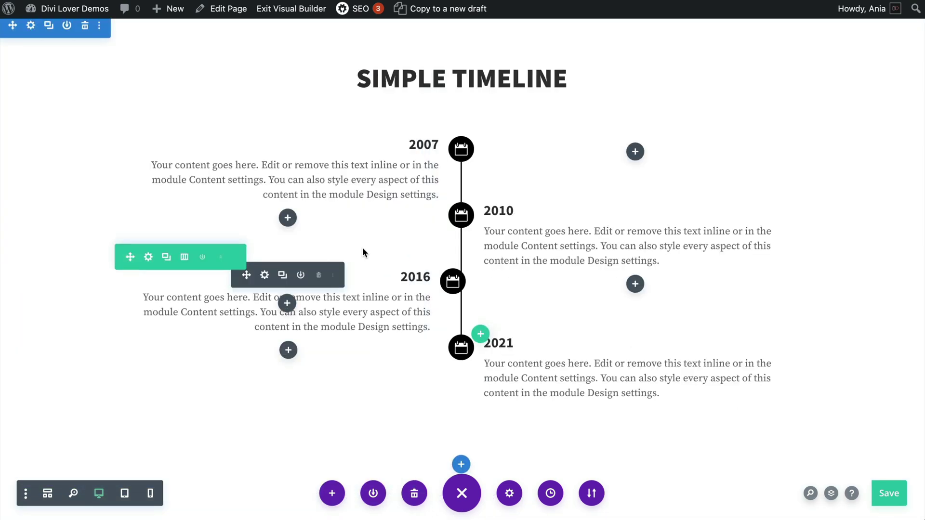
left_click(265, 275)
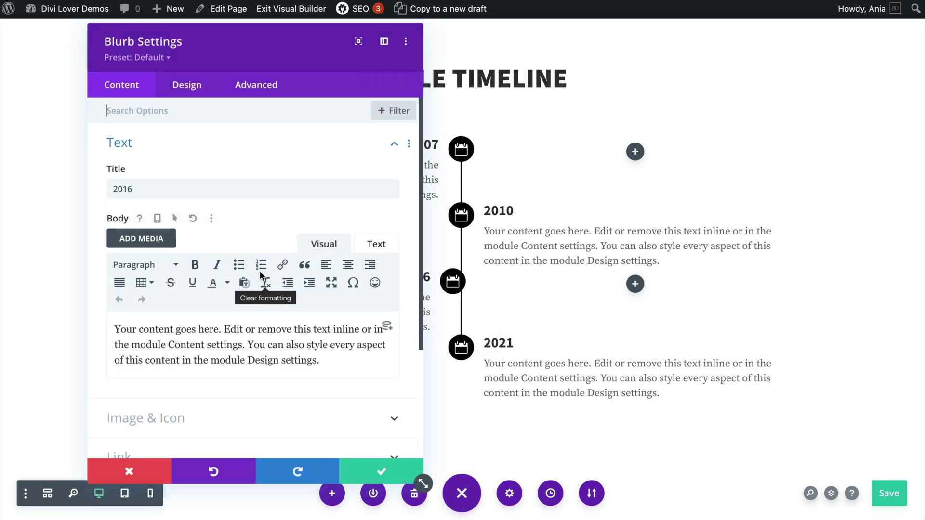
left_click(188, 86)
scroll(209, 213, "down", 4)
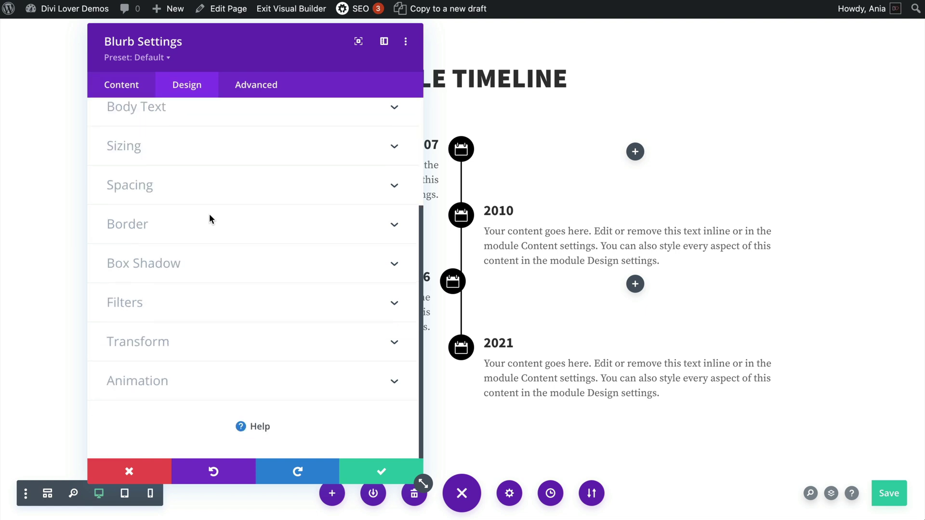
left_click(173, 340)
left_click(191, 168)
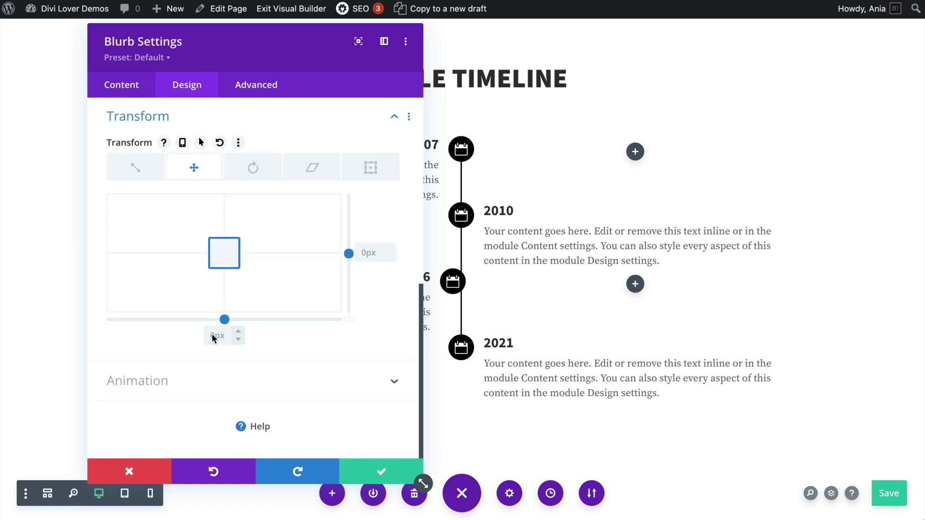
Step: Set the 2016 blurb's desktop X translate to 13px and verify the tablet and phone values
type("13")
left_click(262, 343)
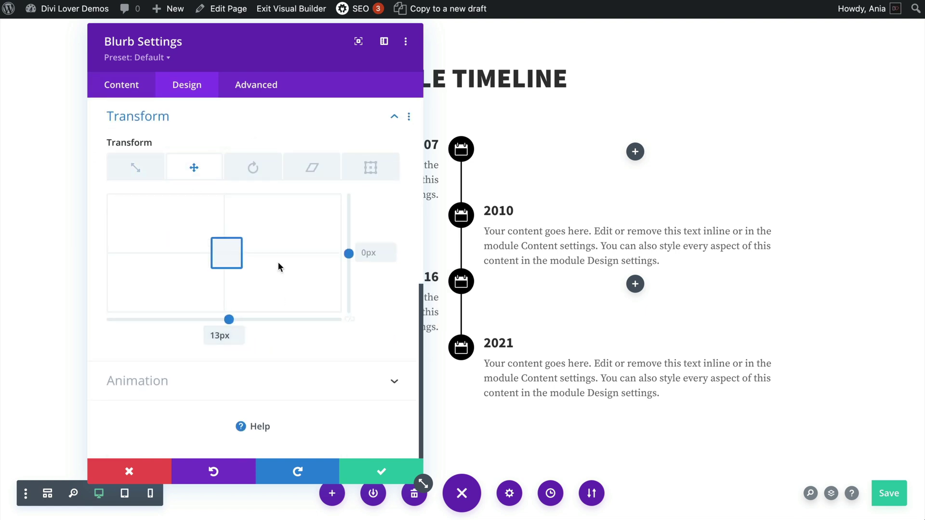
left_click(181, 143)
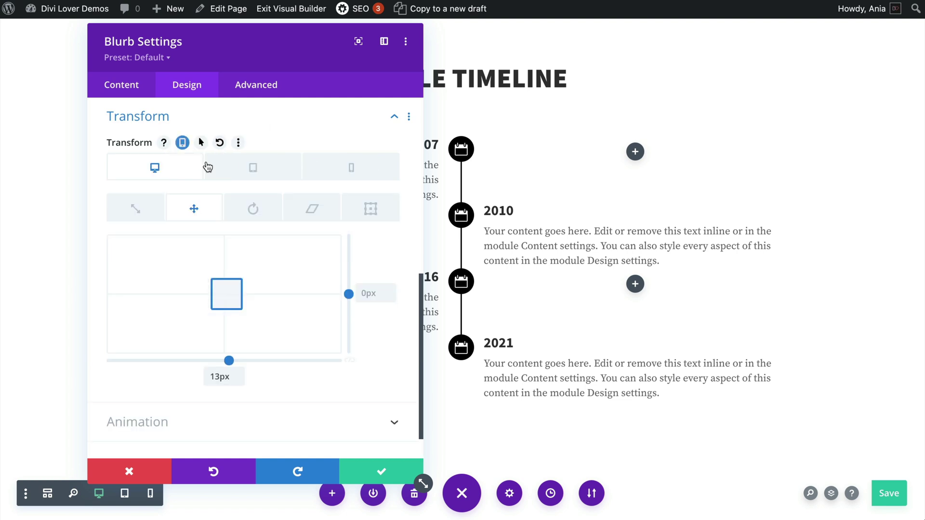
left_click(244, 169)
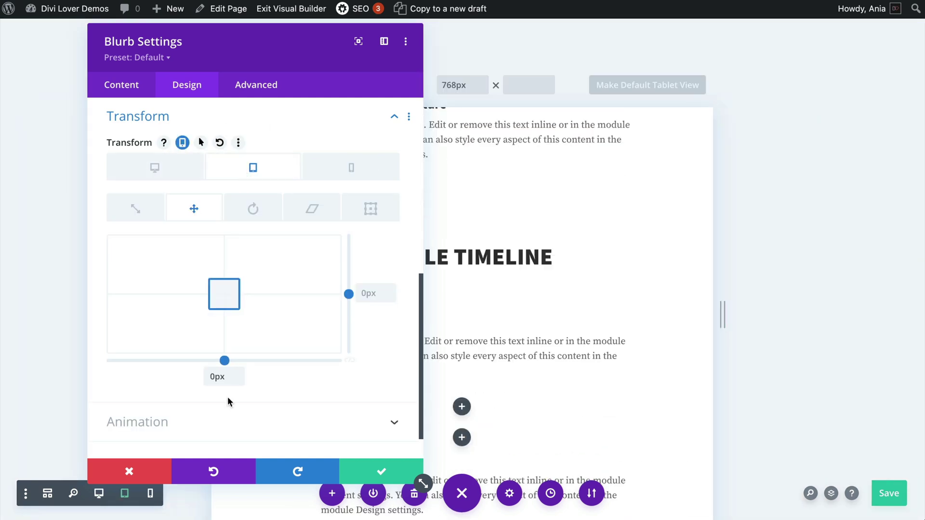
left_click(338, 166)
left_click(384, 471)
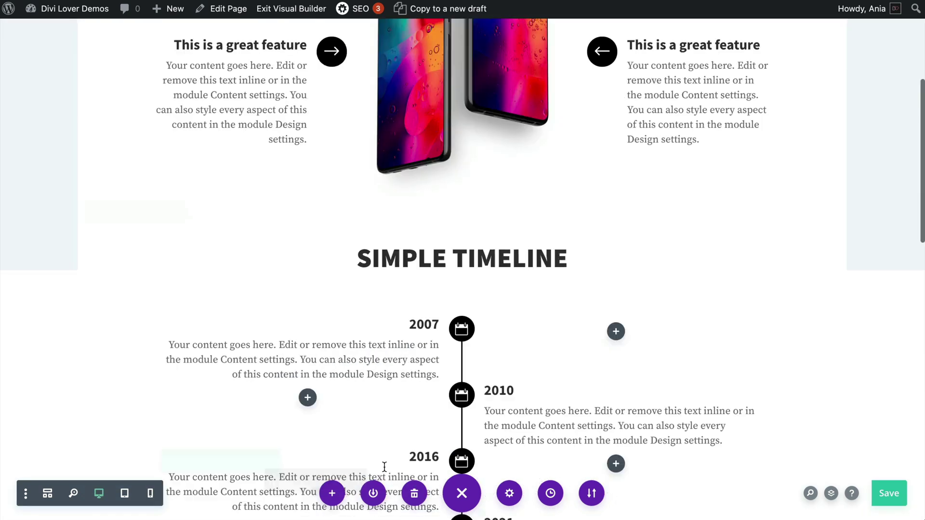
scroll(671, 381, "down", 4)
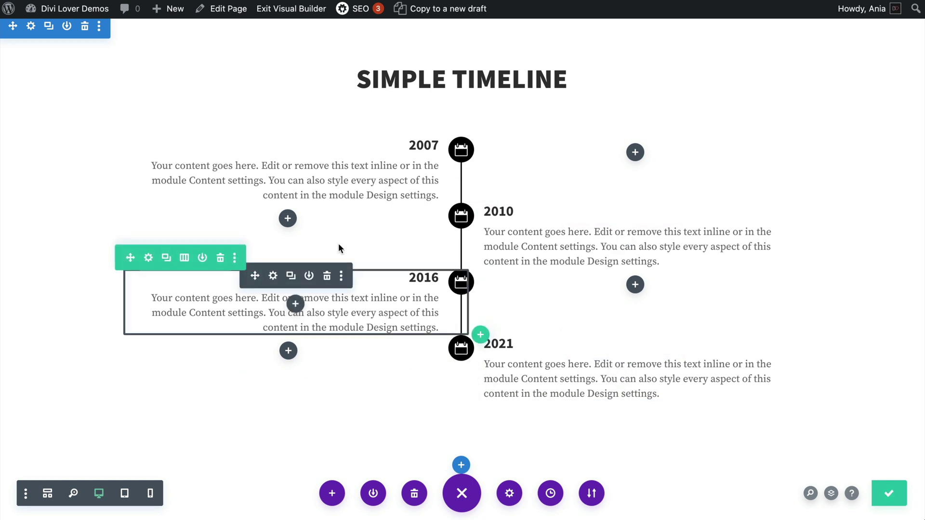
scroll(338, 248, "up", 10)
left_click_drag(339, 248, 339, 244)
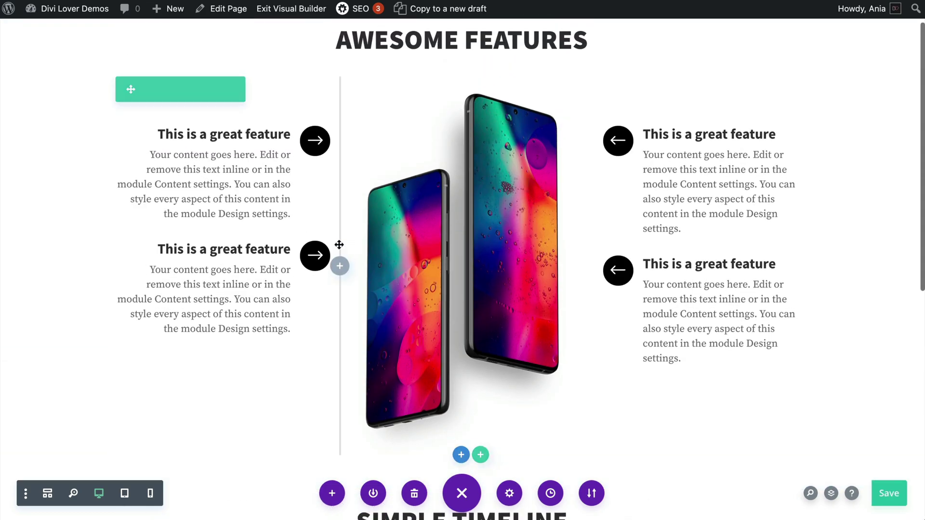